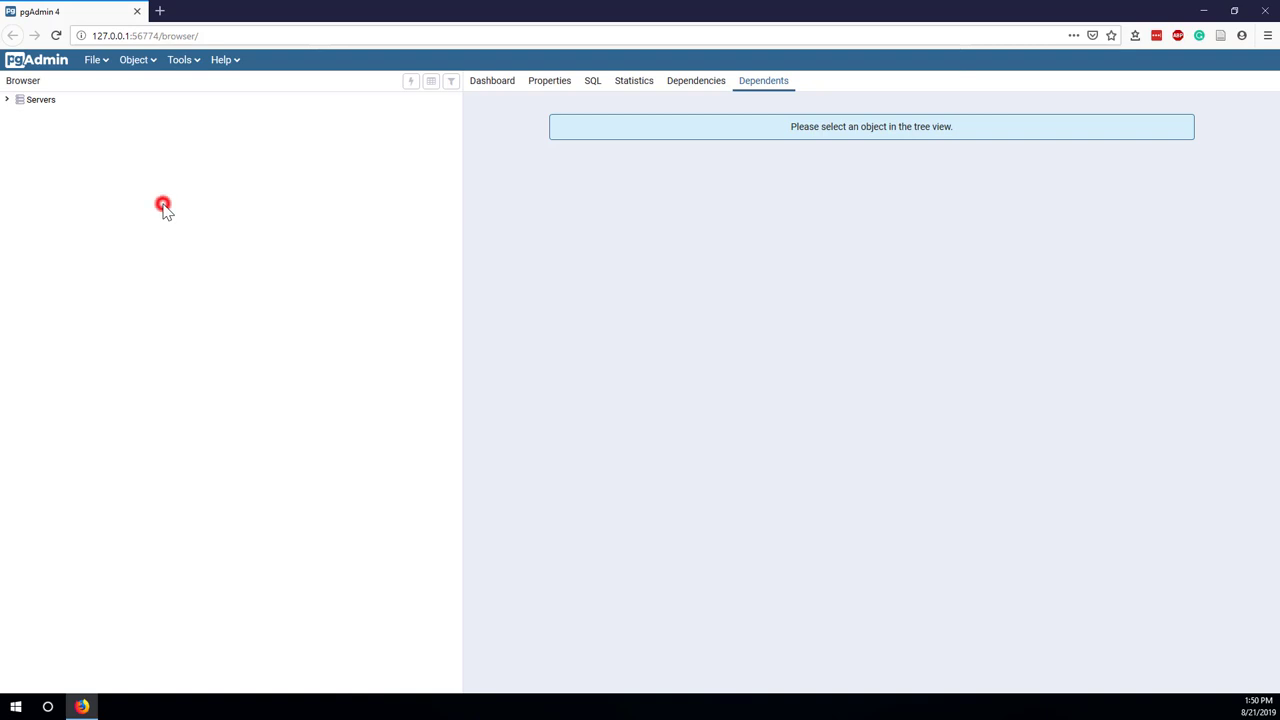
# Expand Servers > PostgreSQL 11 > Databases > postgres > Schemas in the Browser tree.
pyautogui.click(40, 102)
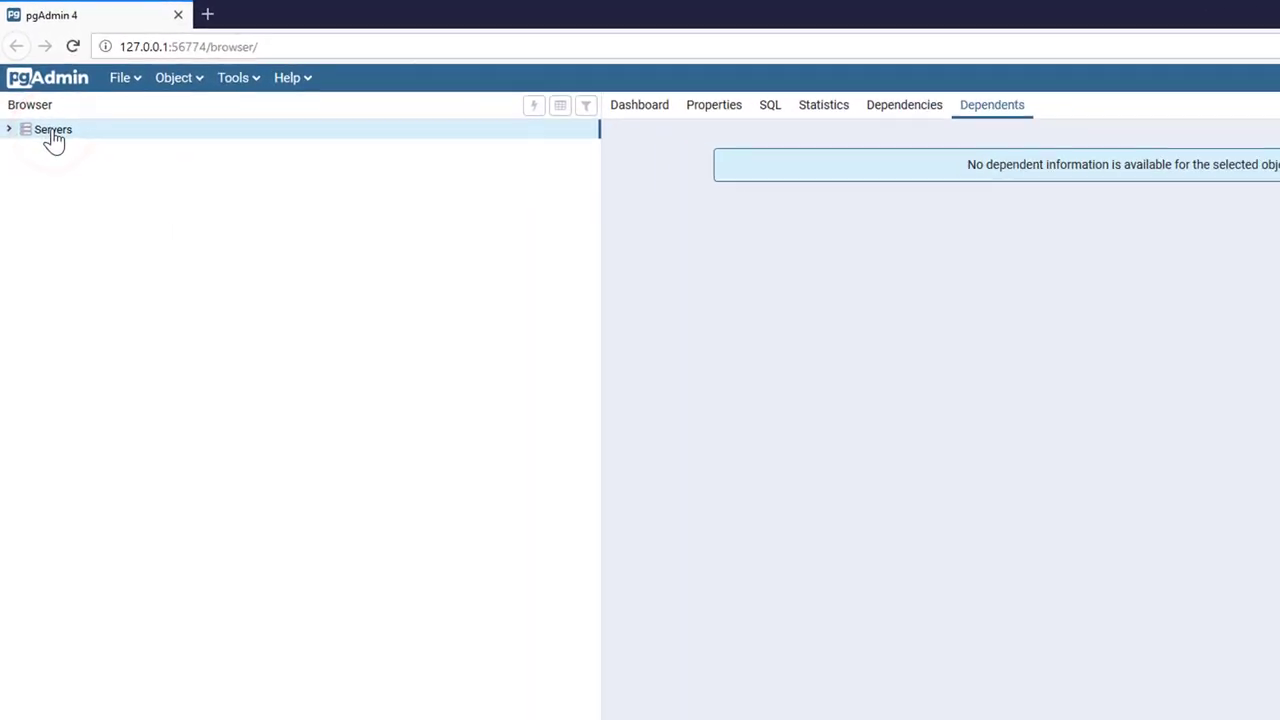
pyautogui.click(7, 139)
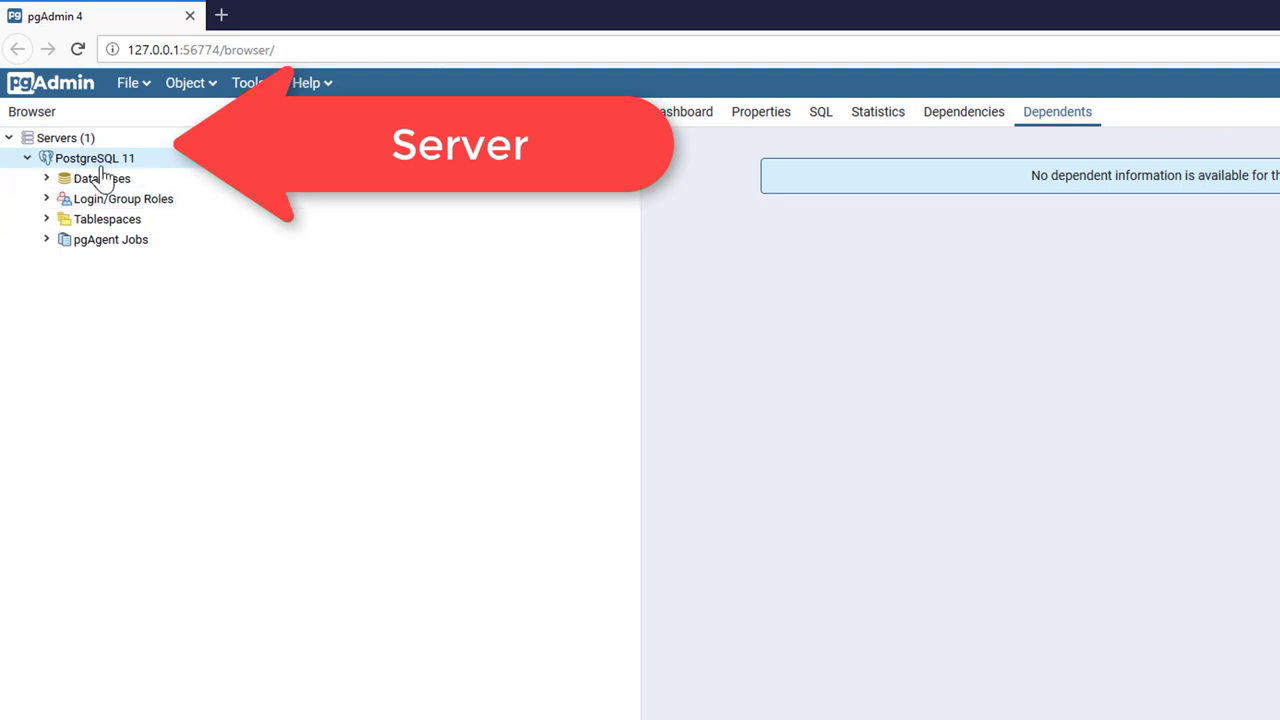
pyautogui.click(46, 180)
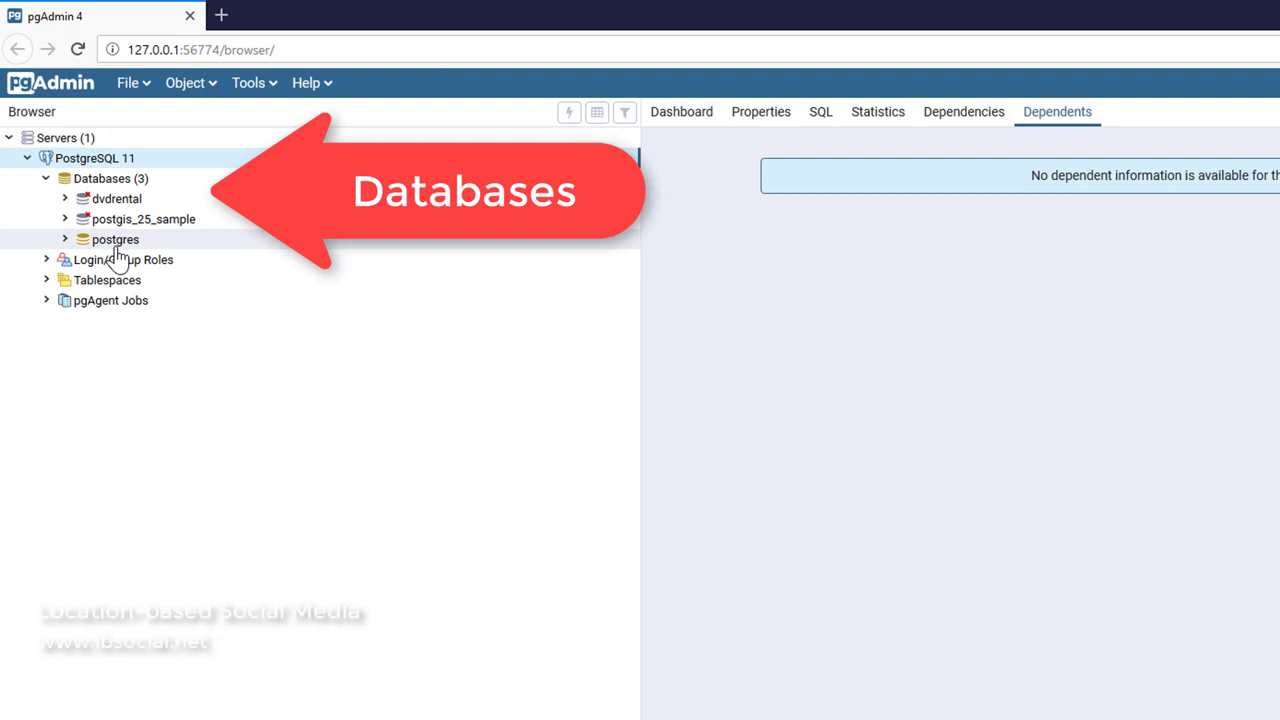
pyautogui.click(46, 281)
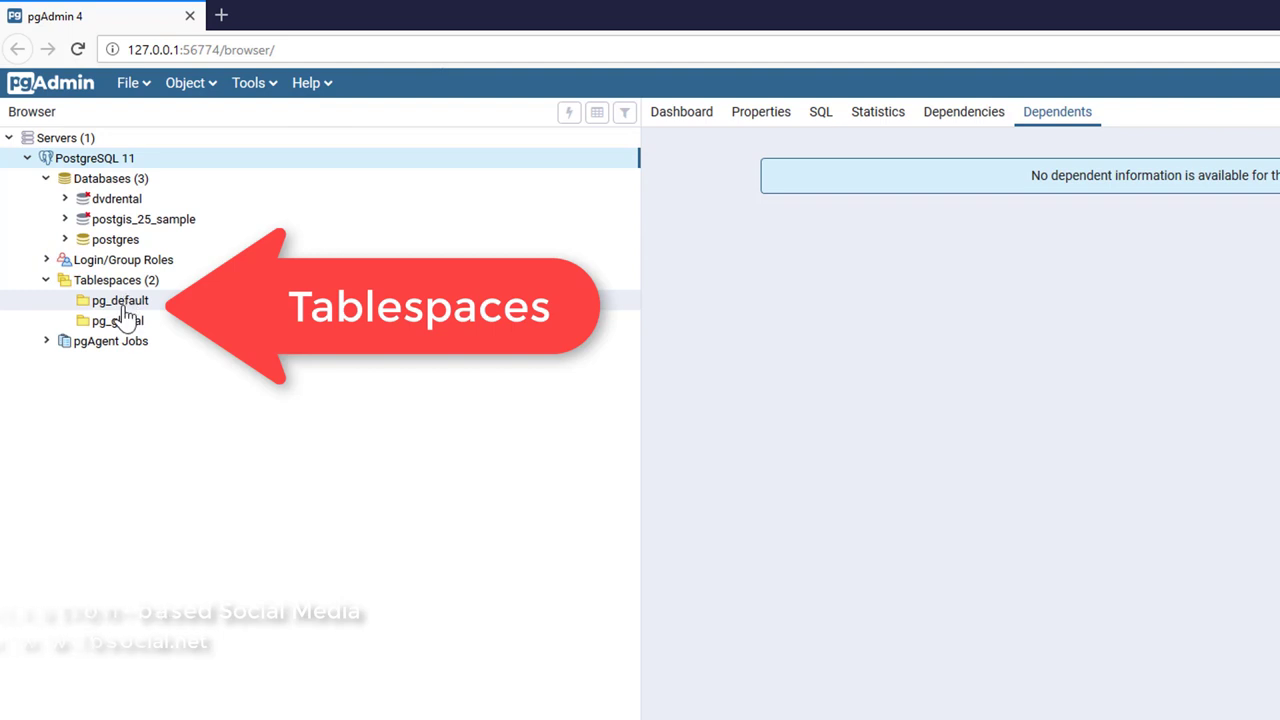
pyautogui.click(64, 240)
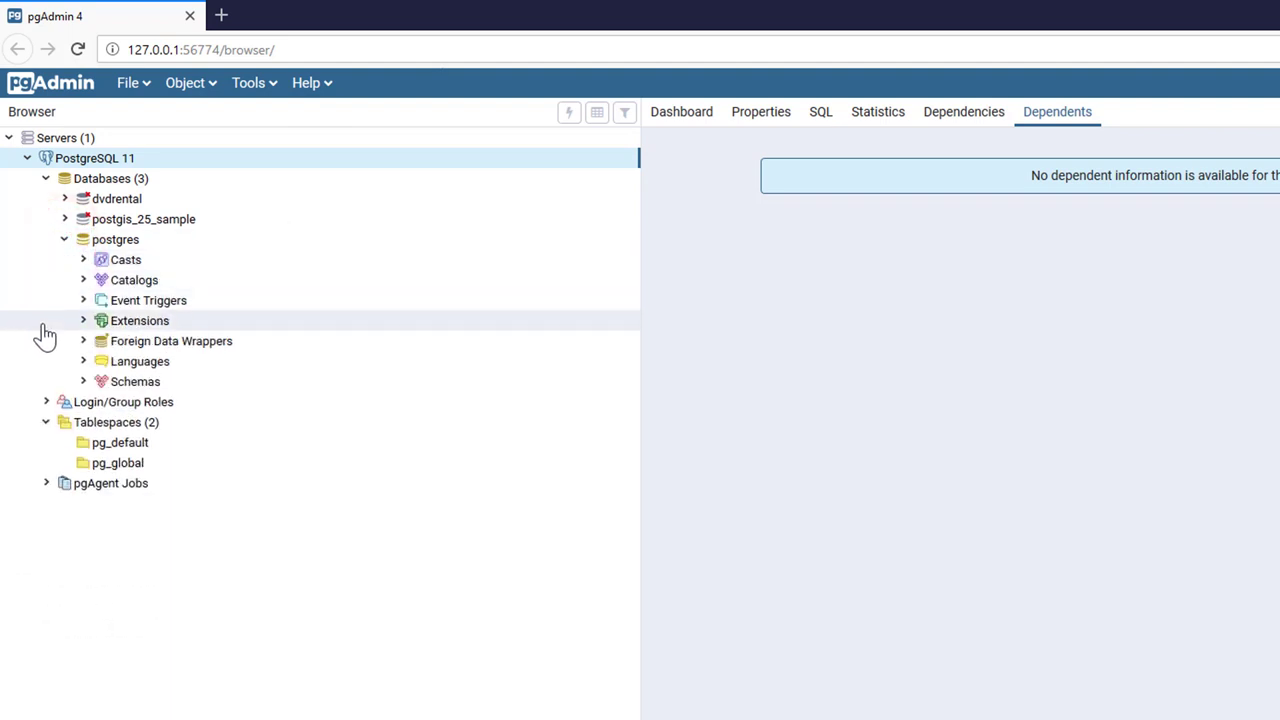
pyautogui.click(85, 383)
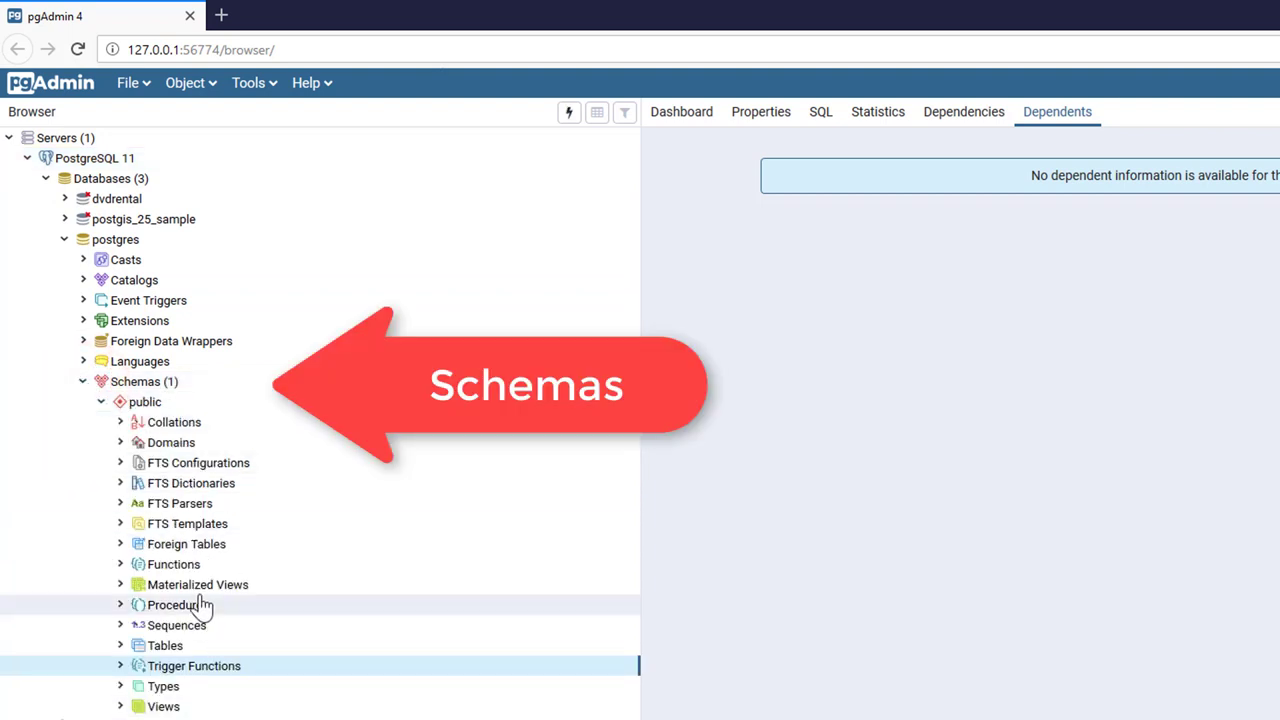
# Browse the Functions, Tables and Views groups of the public schema.
pyautogui.click(178, 566)
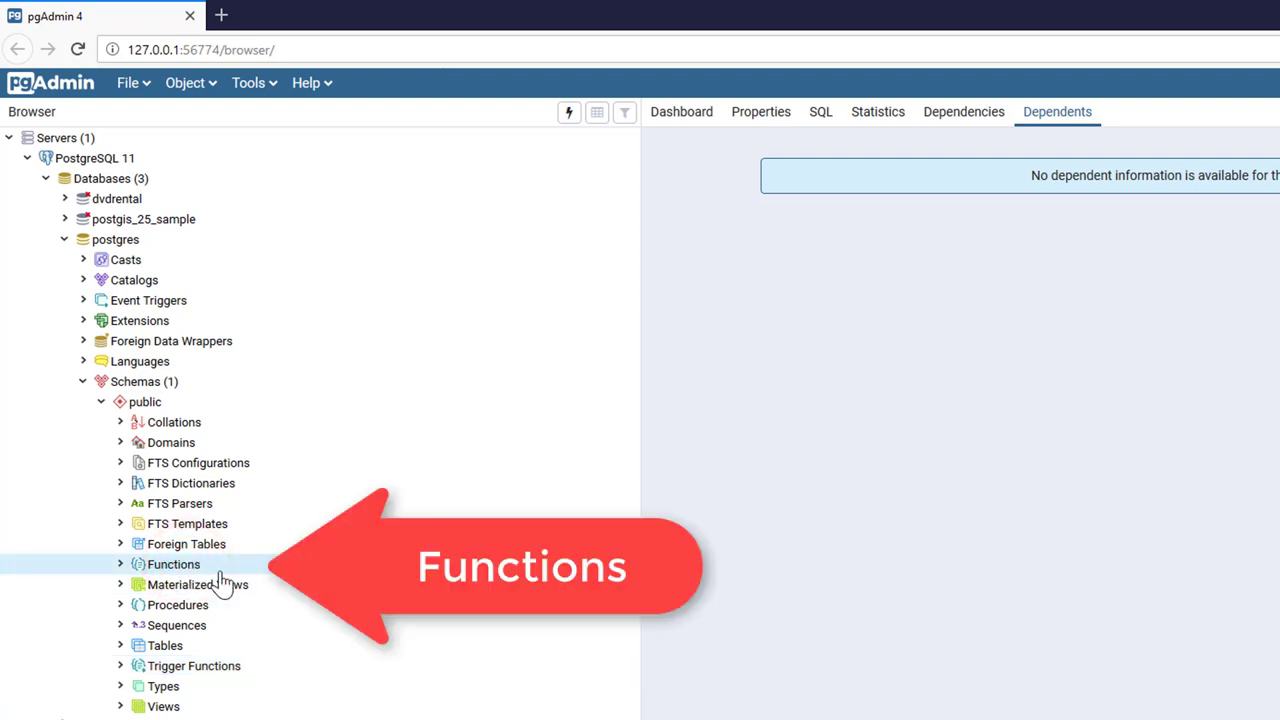
pyautogui.click(176, 651)
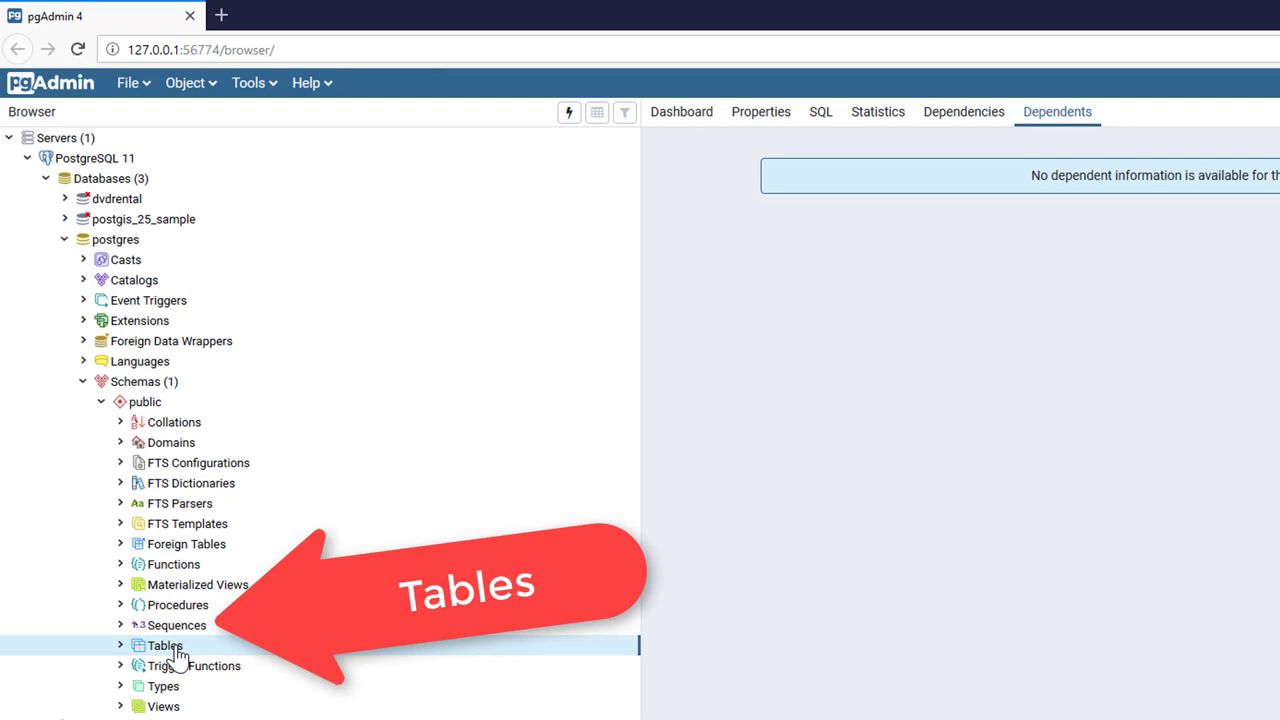
pyautogui.click(165, 707)
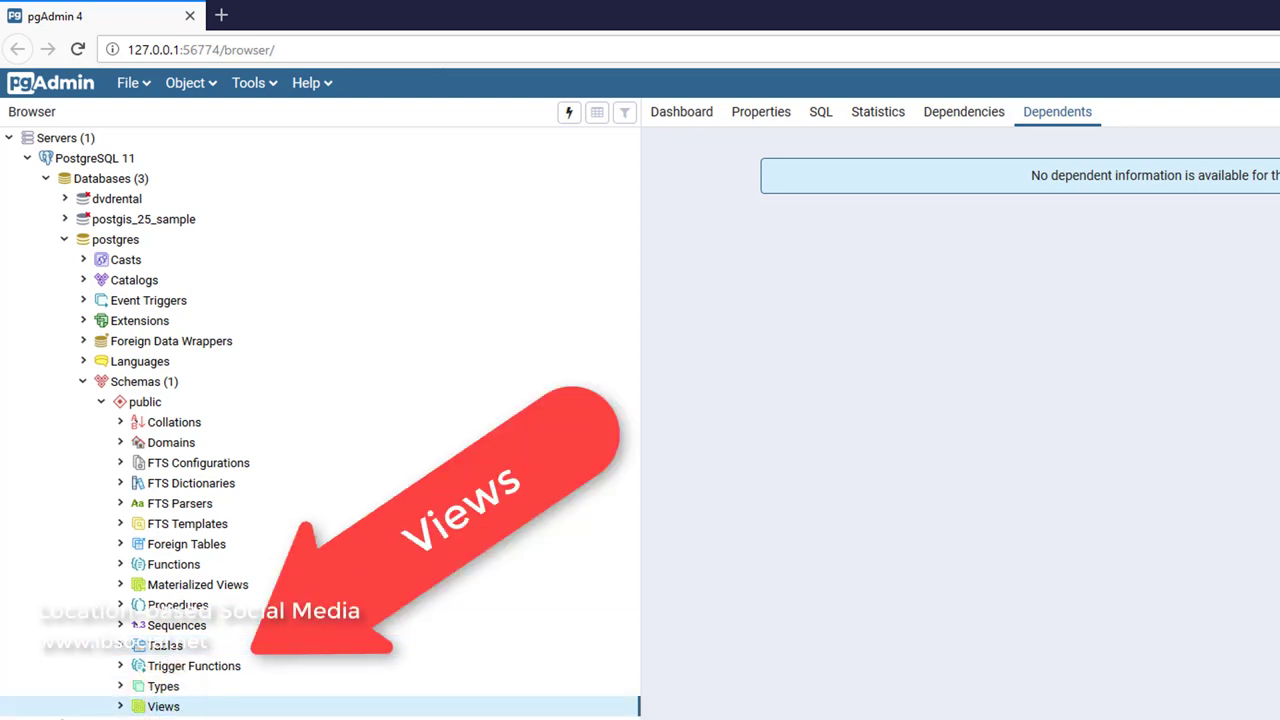
# Start creating a new table from the Tables group's Create > Table menu.
pyautogui.click(166, 650)
pyautogui.rightClick(172, 652)
pyautogui.moveTo(215, 670)
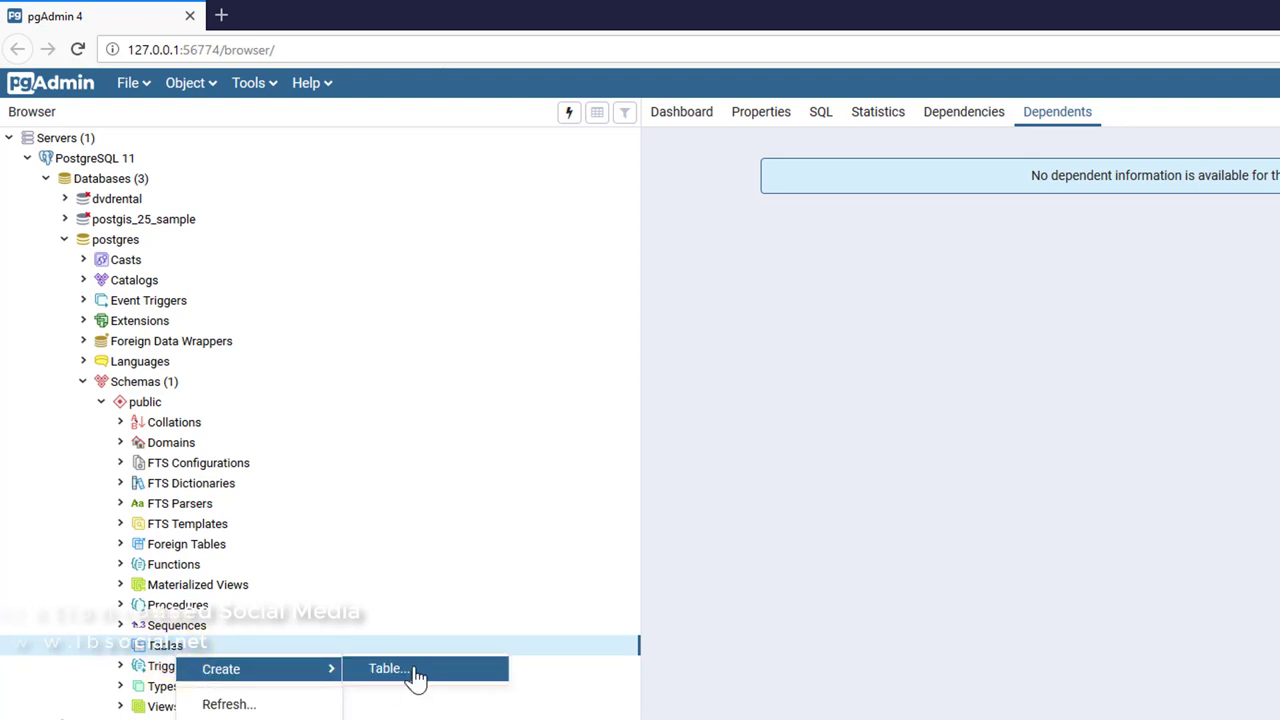
pyautogui.click(416, 676)
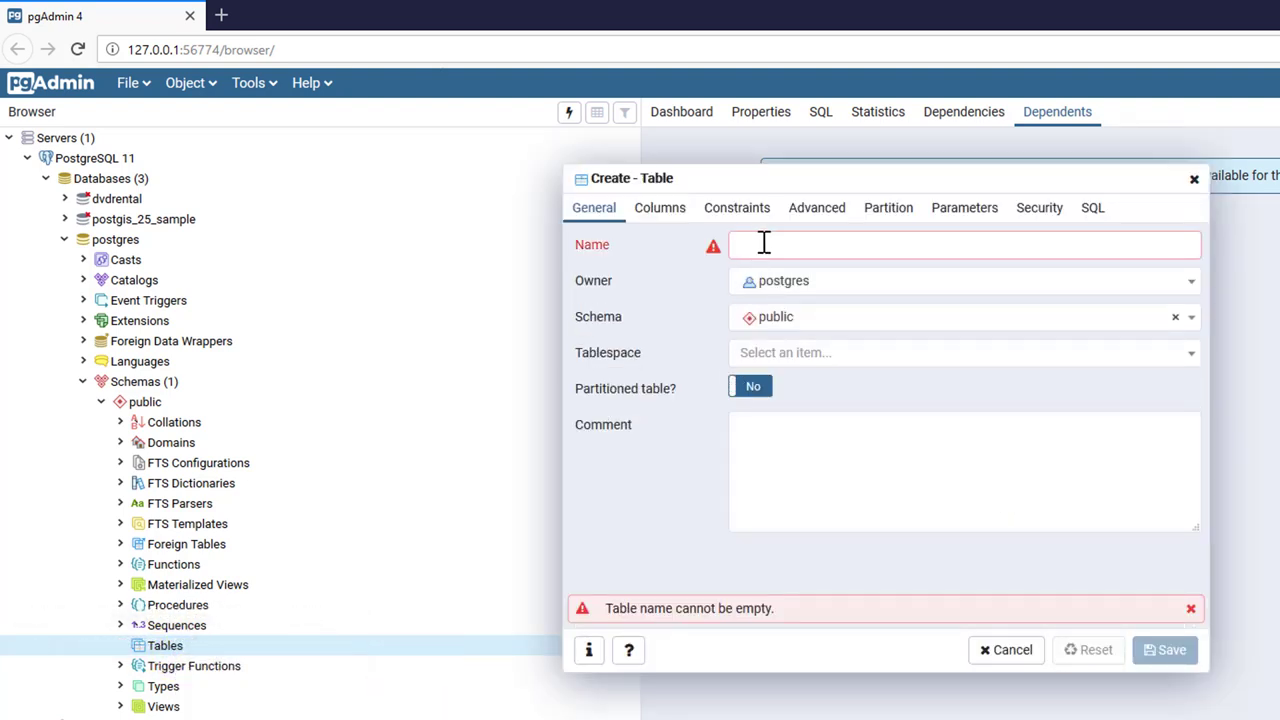
# Name the new table 'teacher' and move on to its Columns list.
pyautogui.click(763, 243)
pyautogui.write('teacher')
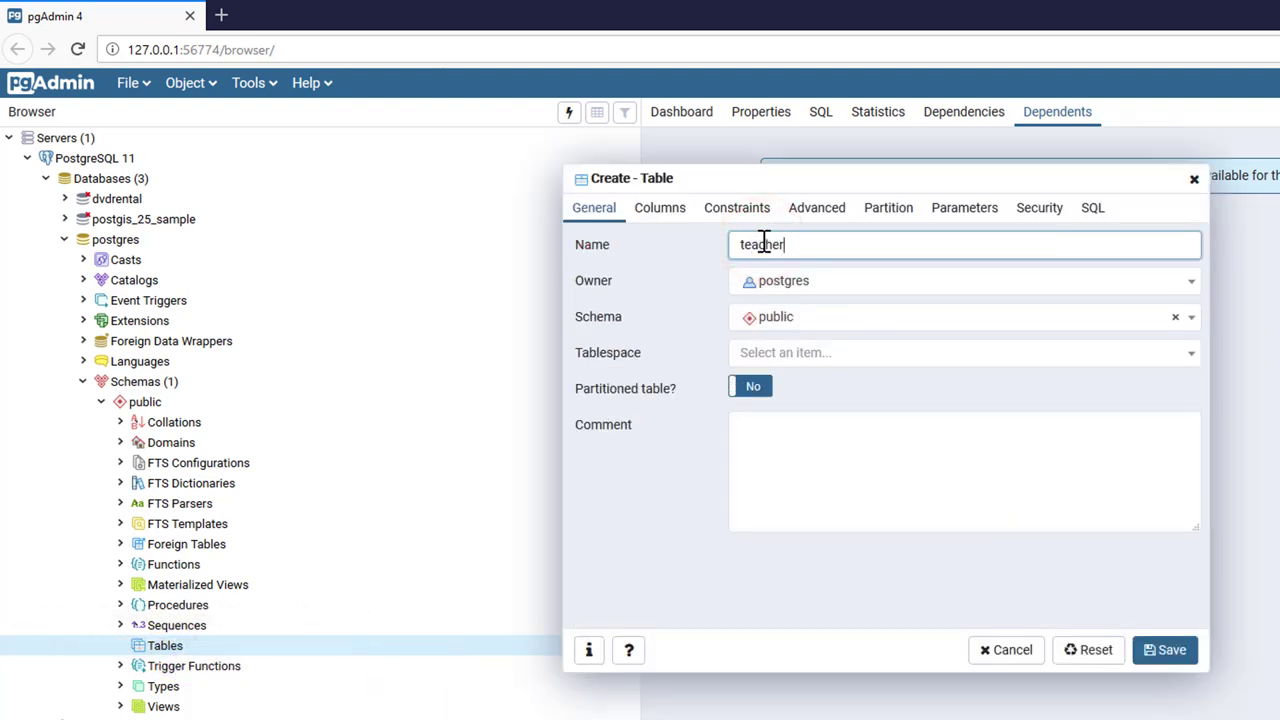
pyautogui.click(672, 536)
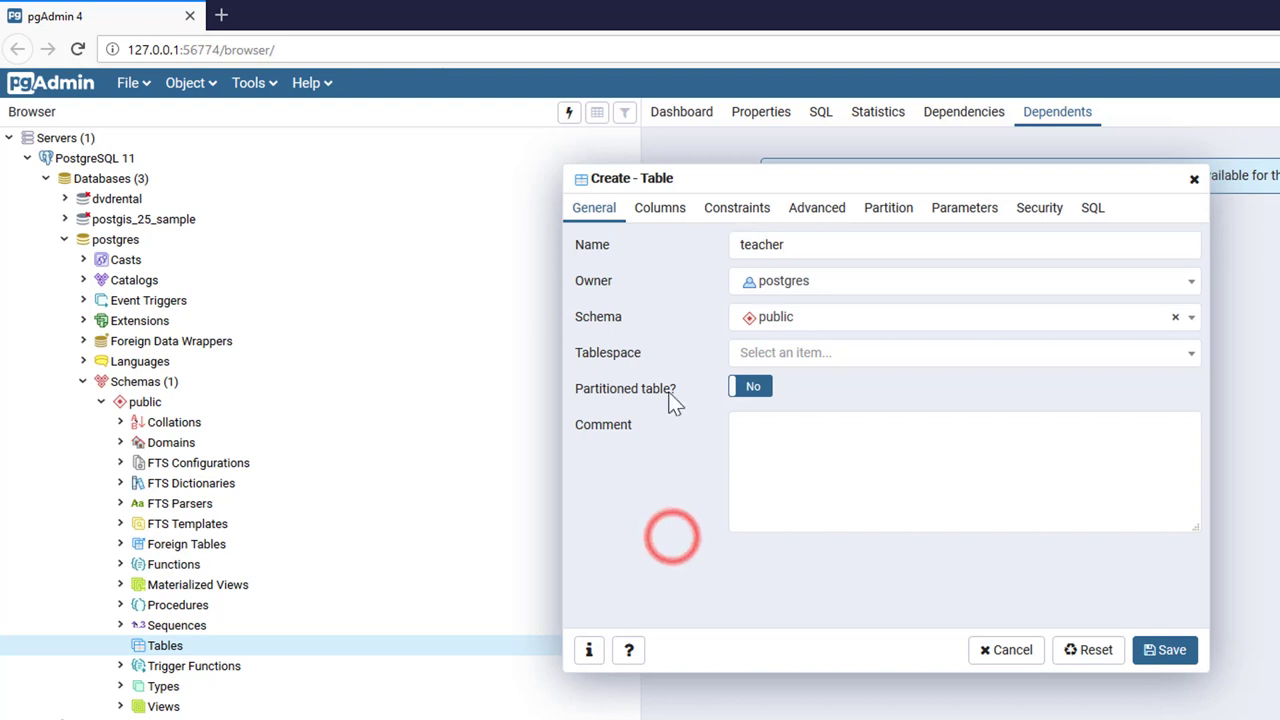
pyautogui.click(656, 214)
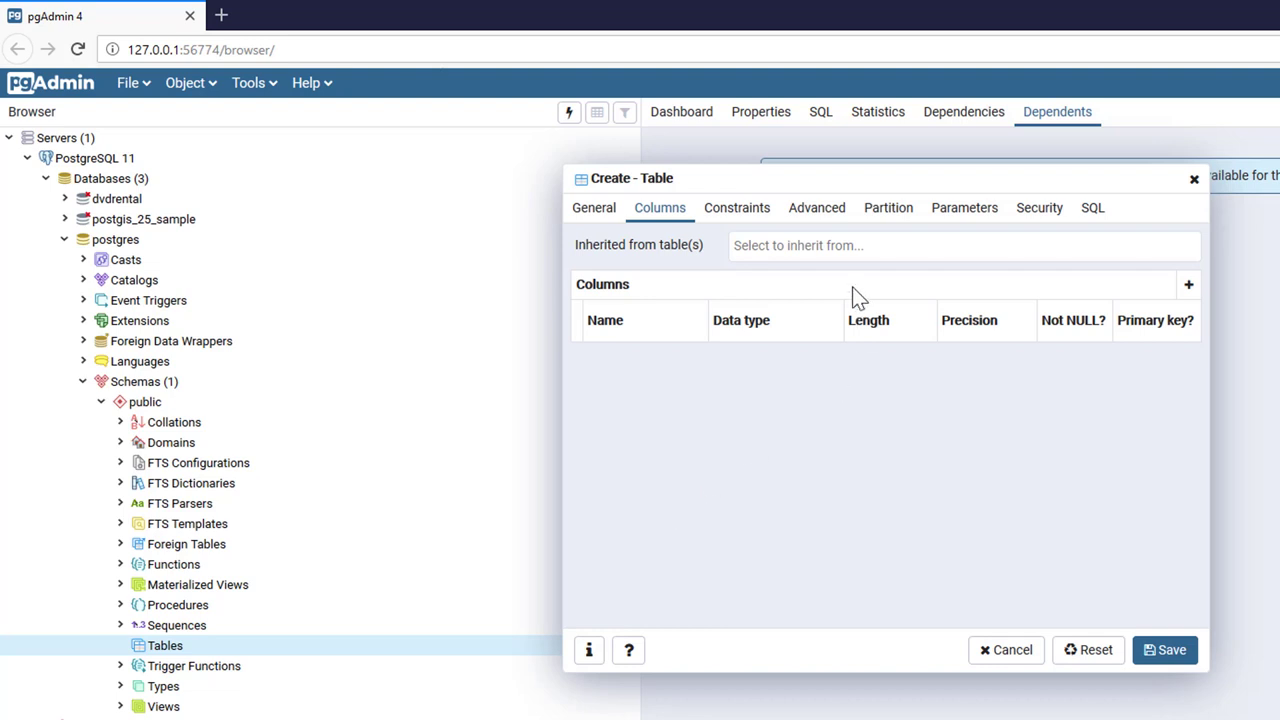
# Add an email column, character varying length 50, as primary key, then begin a second column.
pyautogui.click(1187, 286)
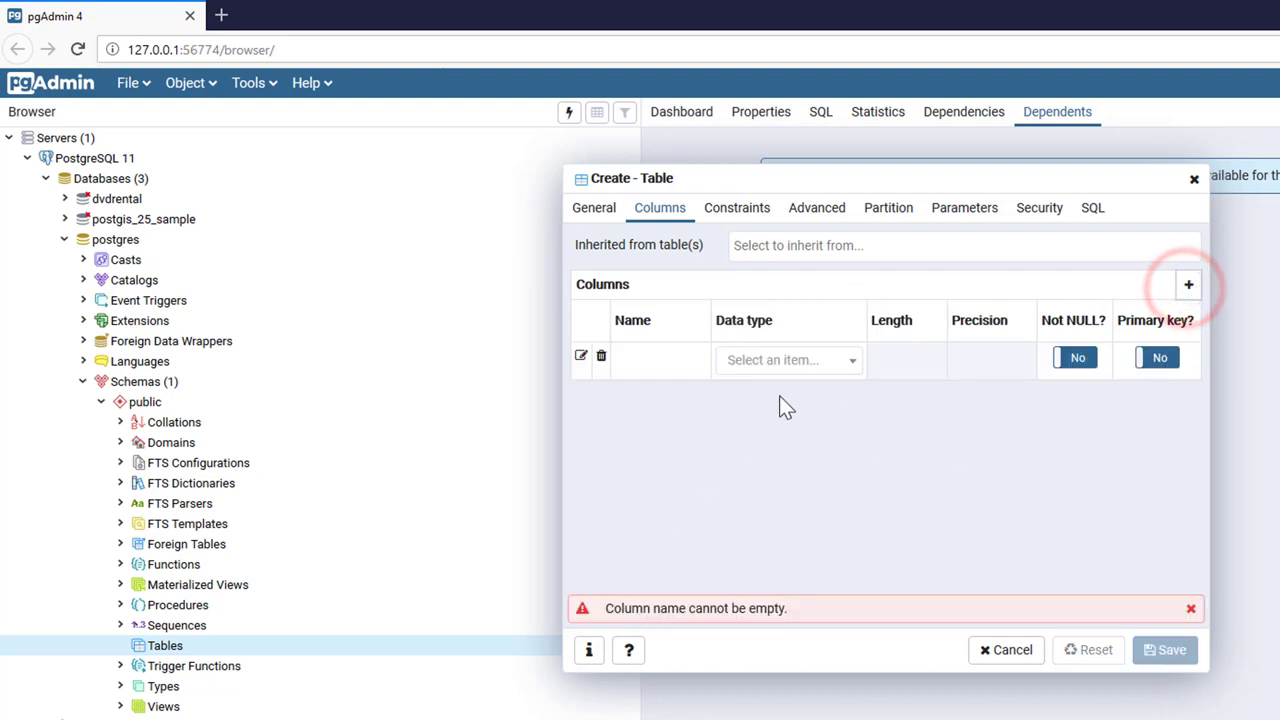
pyautogui.click(630, 360)
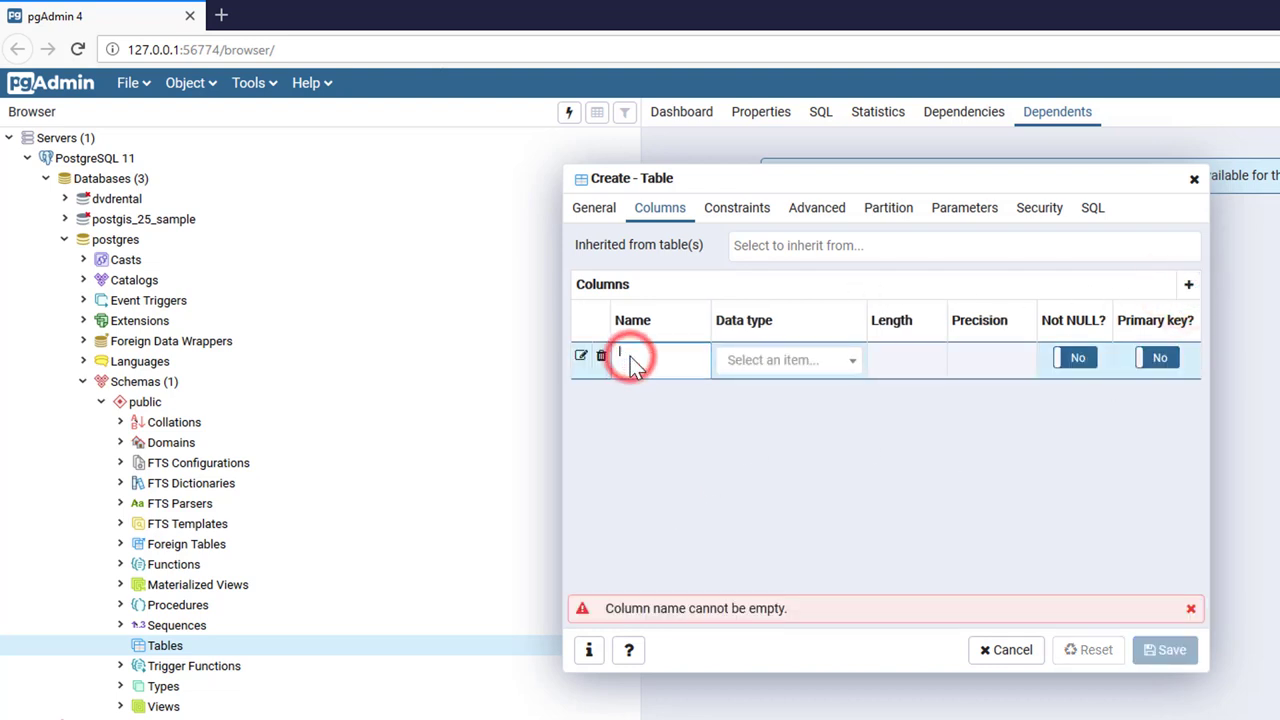
pyautogui.write('email')
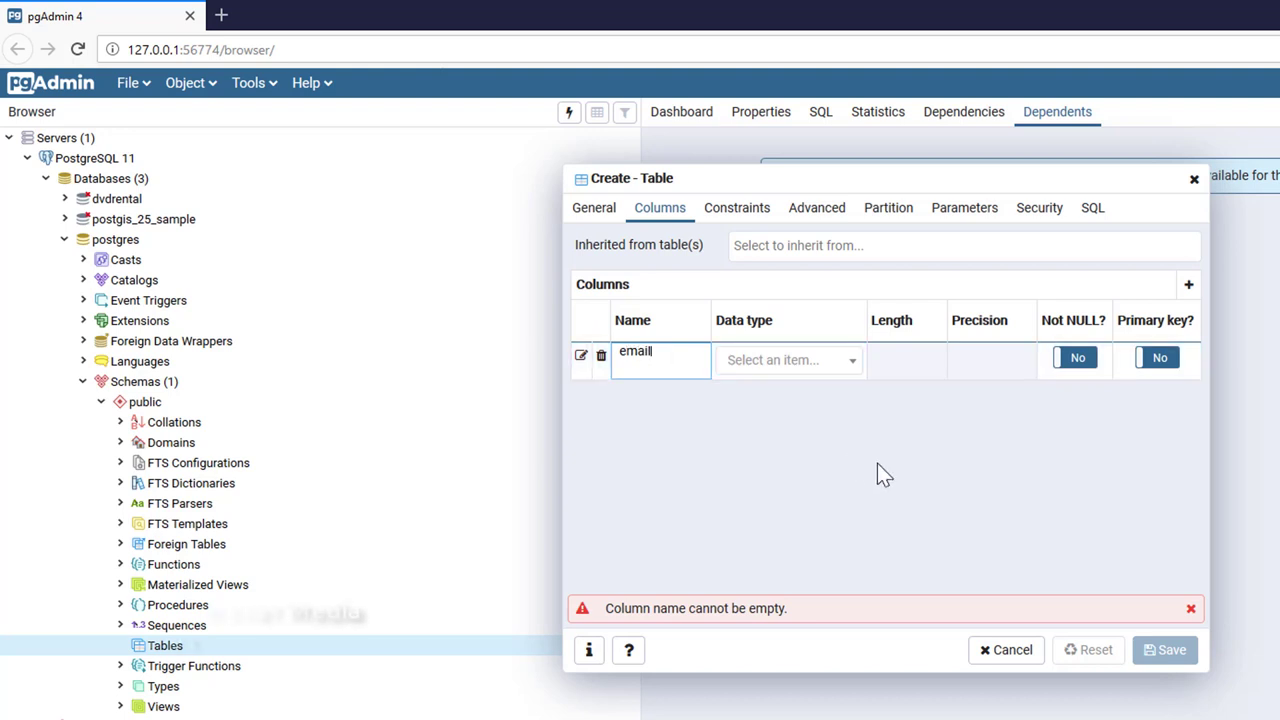
pyautogui.click(914, 466)
pyautogui.click(851, 364)
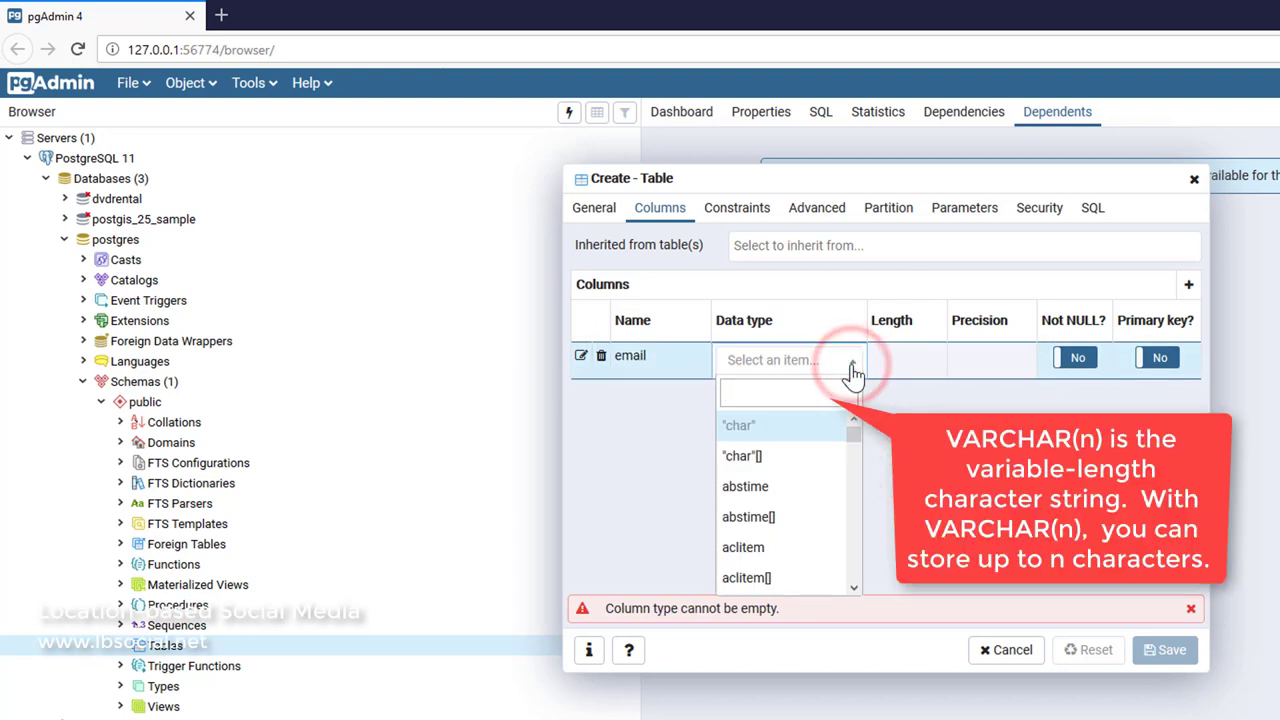
pyautogui.write('c')
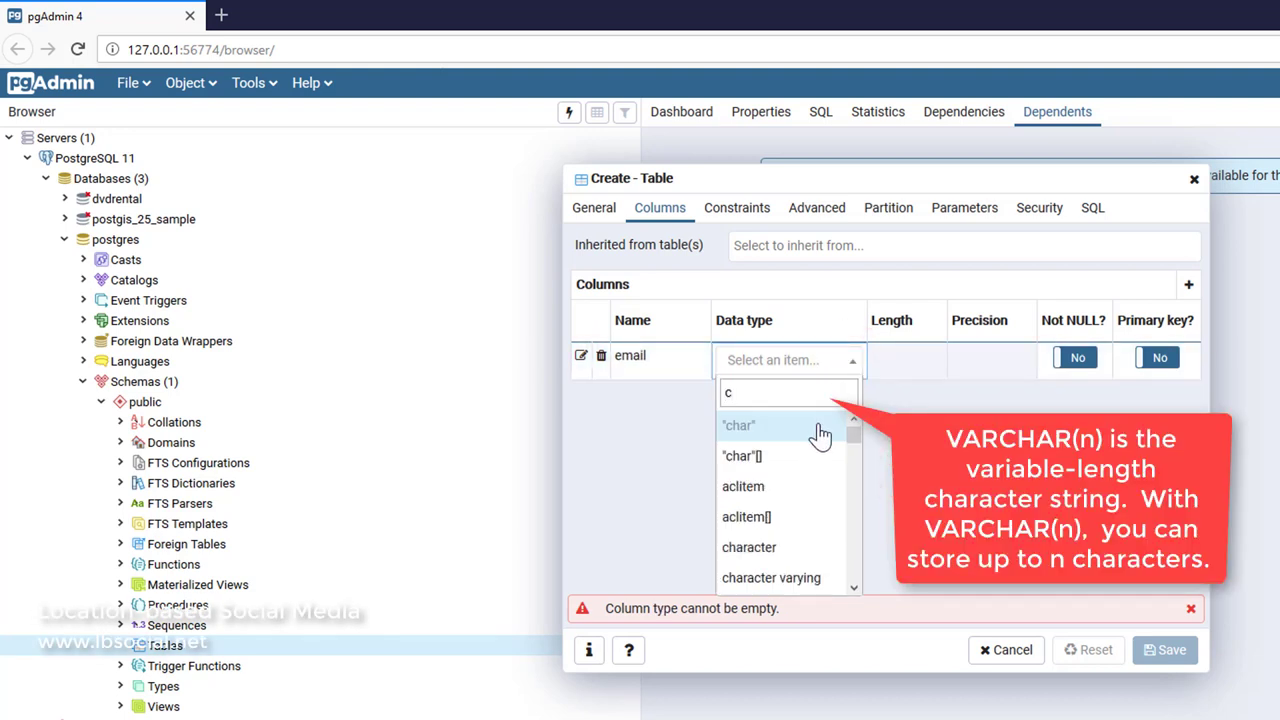
pyautogui.write('har')
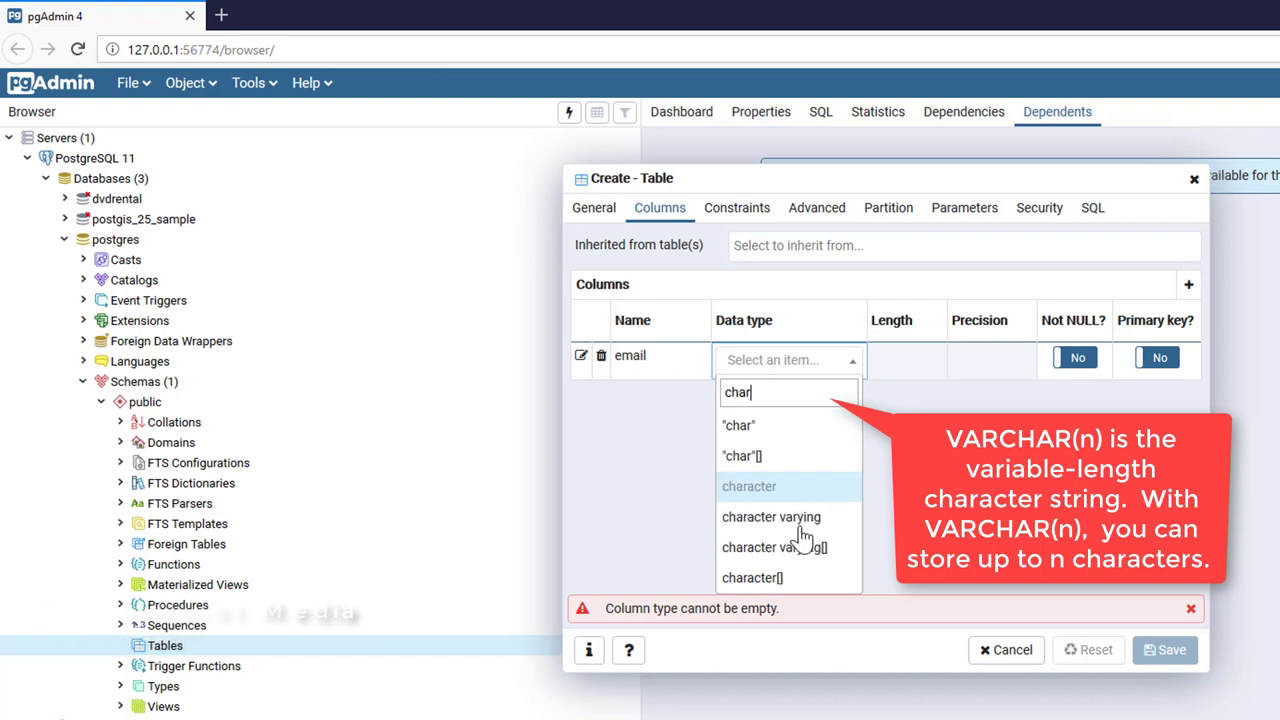
pyautogui.click(802, 528)
pyautogui.click(906, 361)
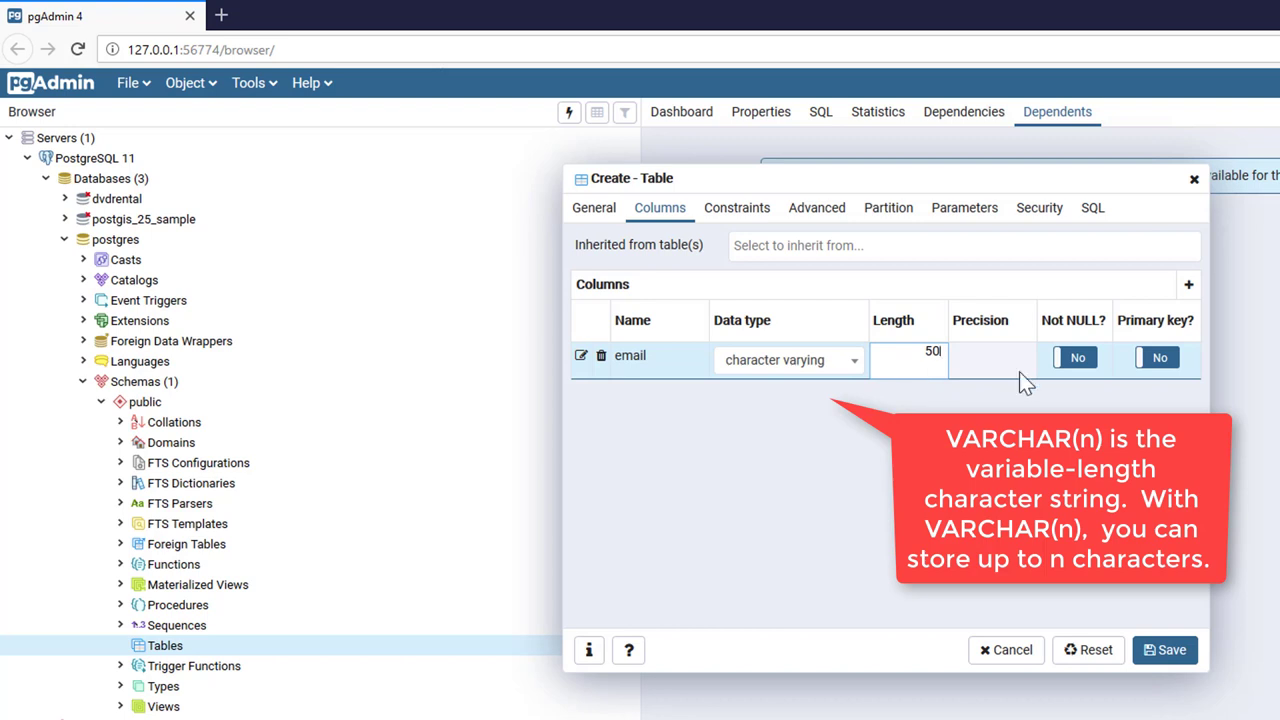
pyautogui.click(1160, 360)
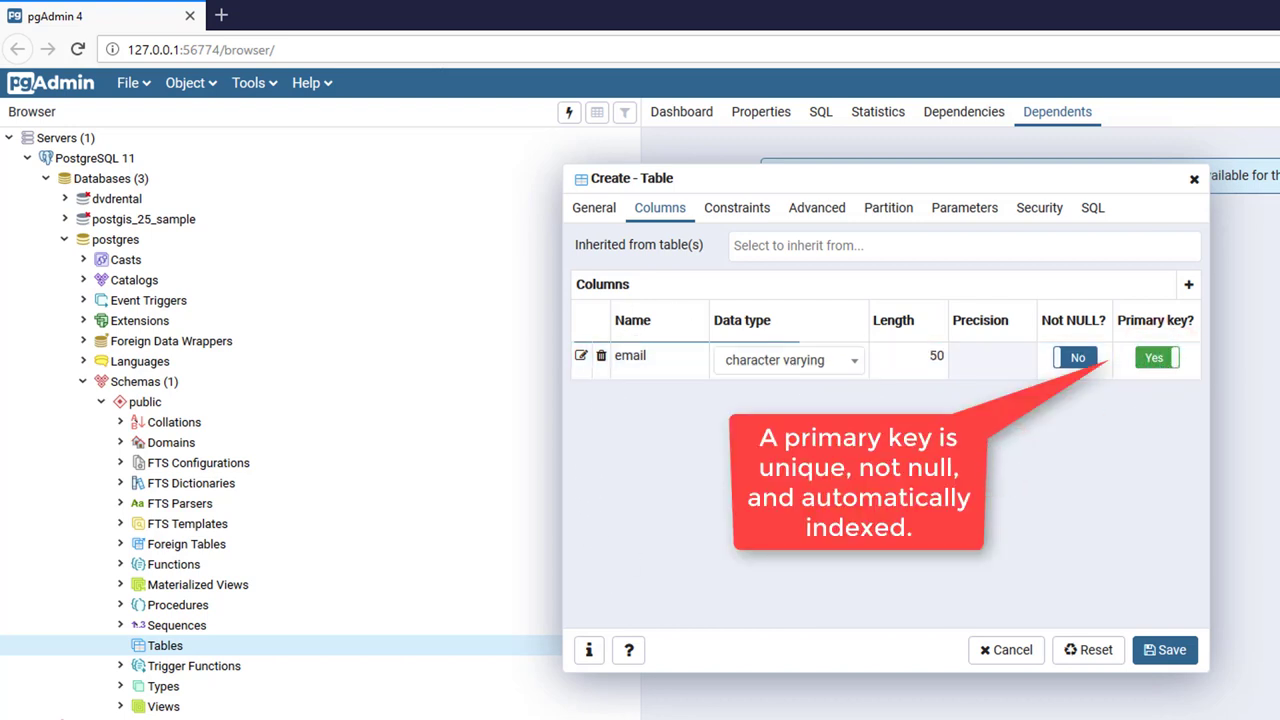
pyautogui.click(1188, 285)
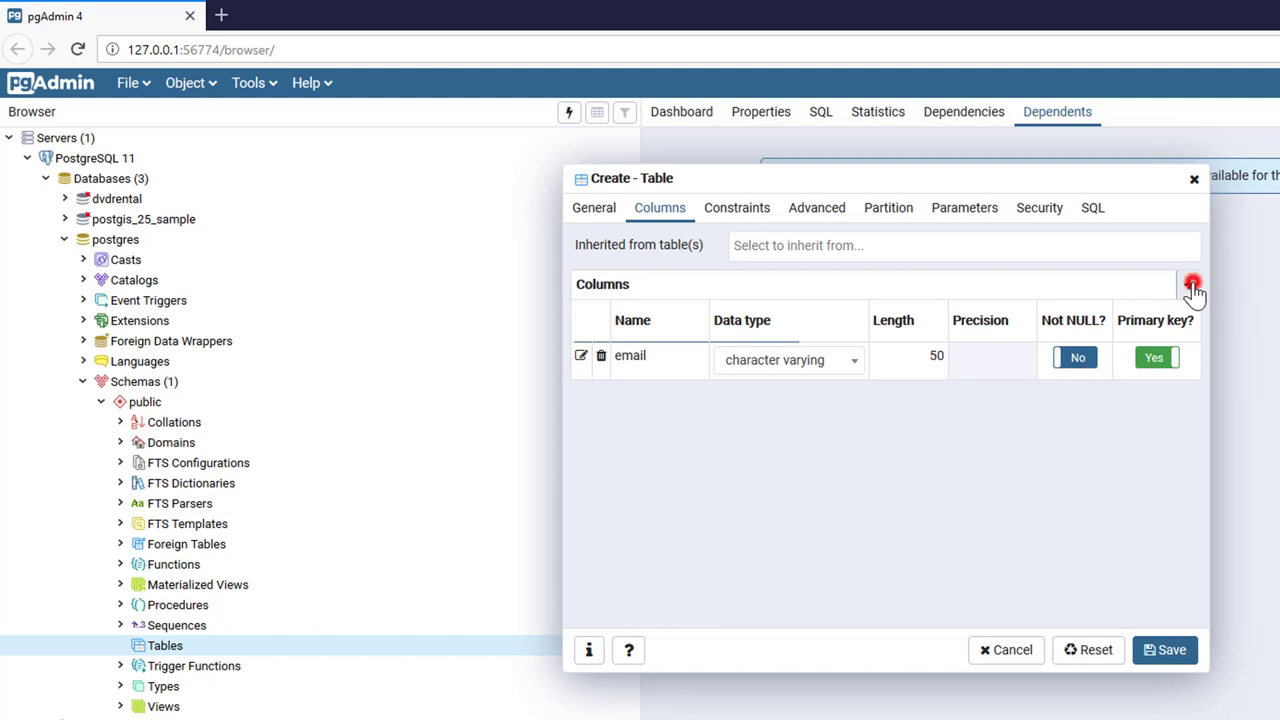
pyautogui.click(650, 394)
# Define the name column as character varying(100), NOT NULL.
pyautogui.write('name')
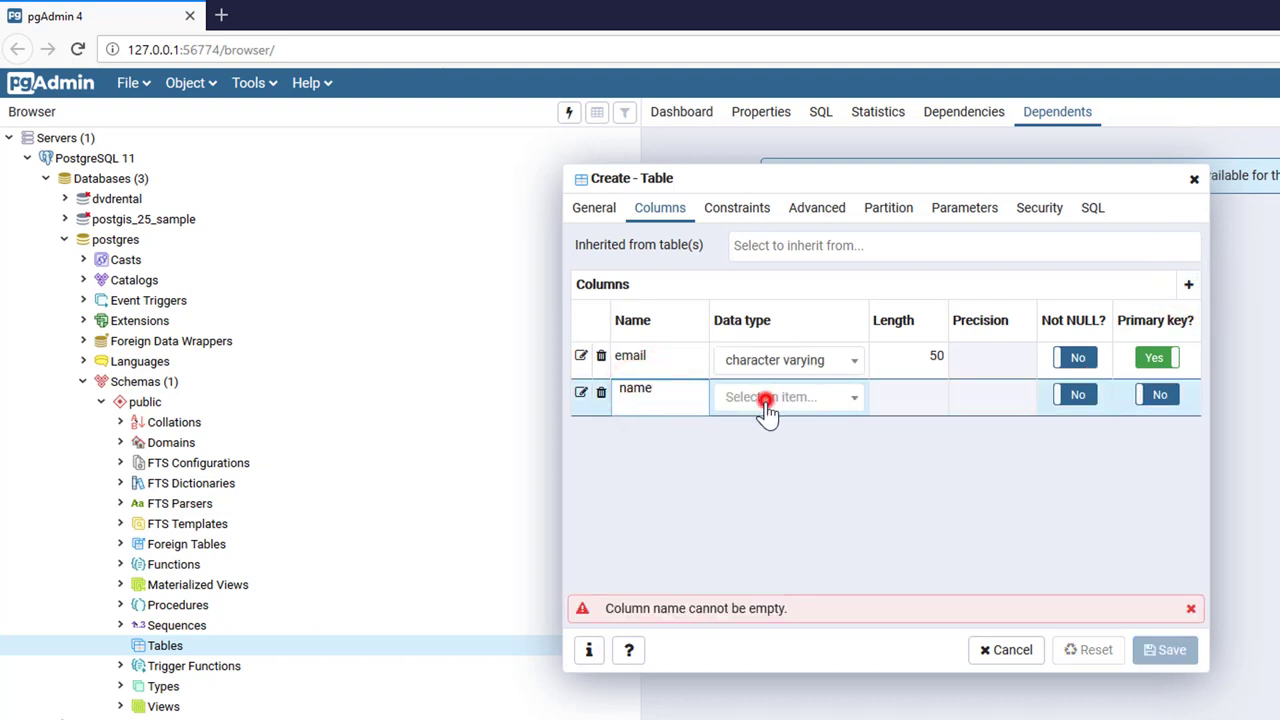
pyautogui.click(765, 400)
pyautogui.write('cha')
pyautogui.click(771, 551)
pyautogui.click(910, 394)
pyautogui.write('100')
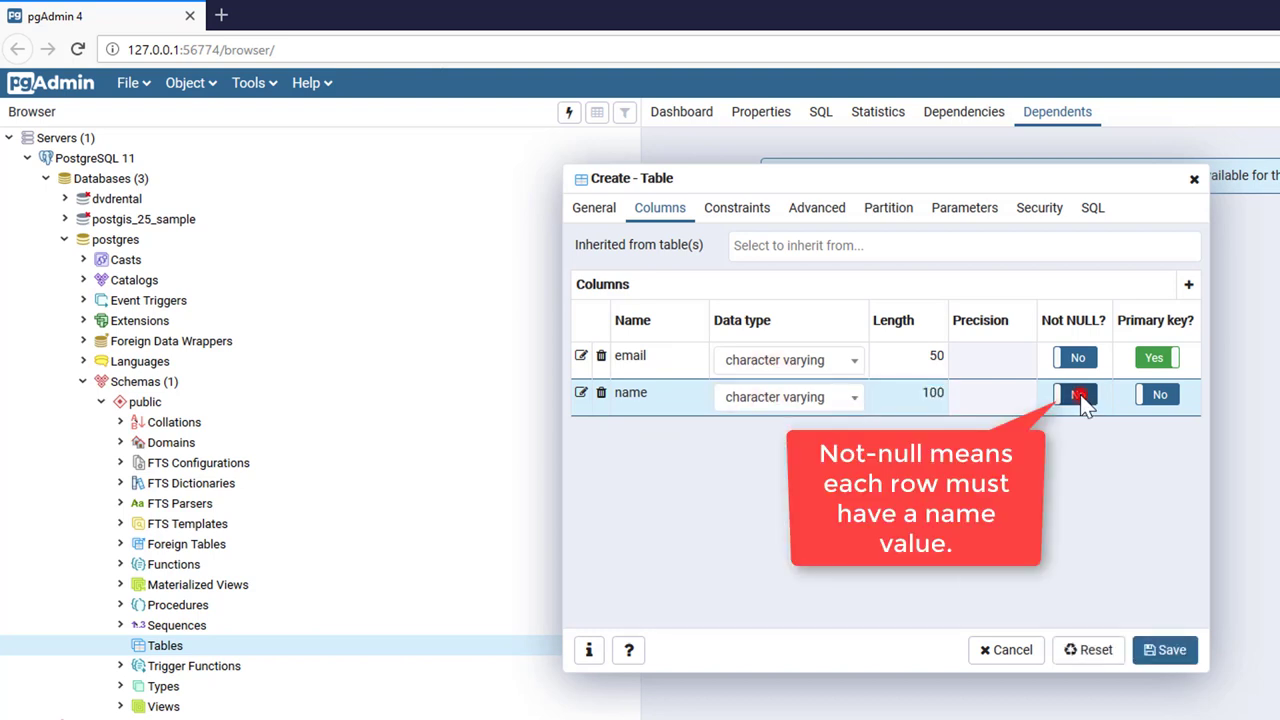
pyautogui.click(1078, 395)
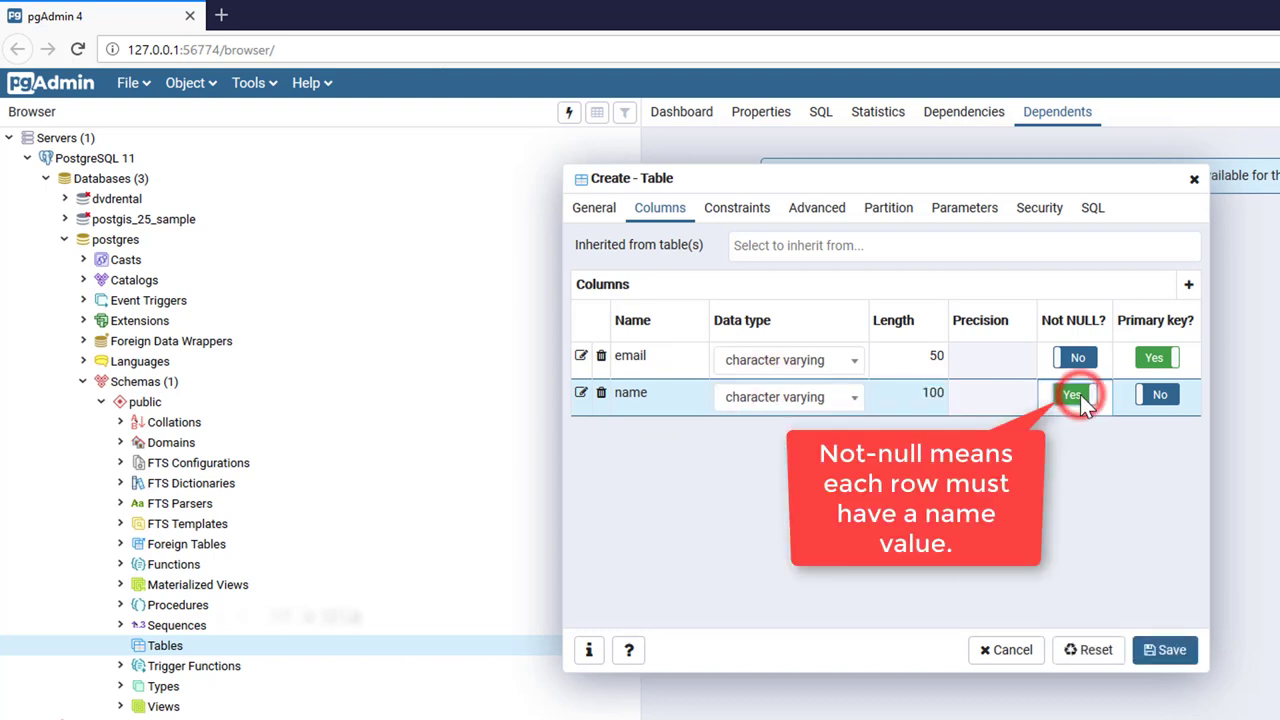
# Add the office column as character varying(10), NOT NULL, and start another empty row.
pyautogui.click(1190, 286)
pyautogui.click(664, 433)
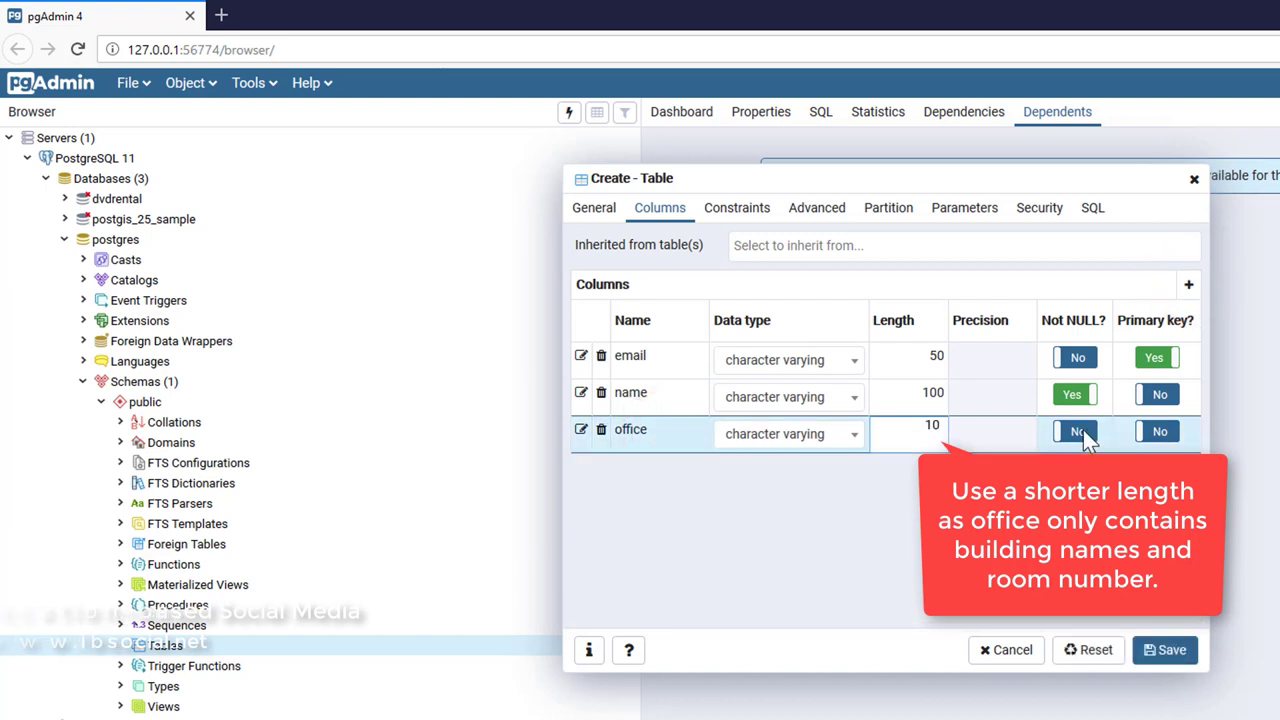
pyautogui.click(1083, 430)
pyautogui.click(908, 495)
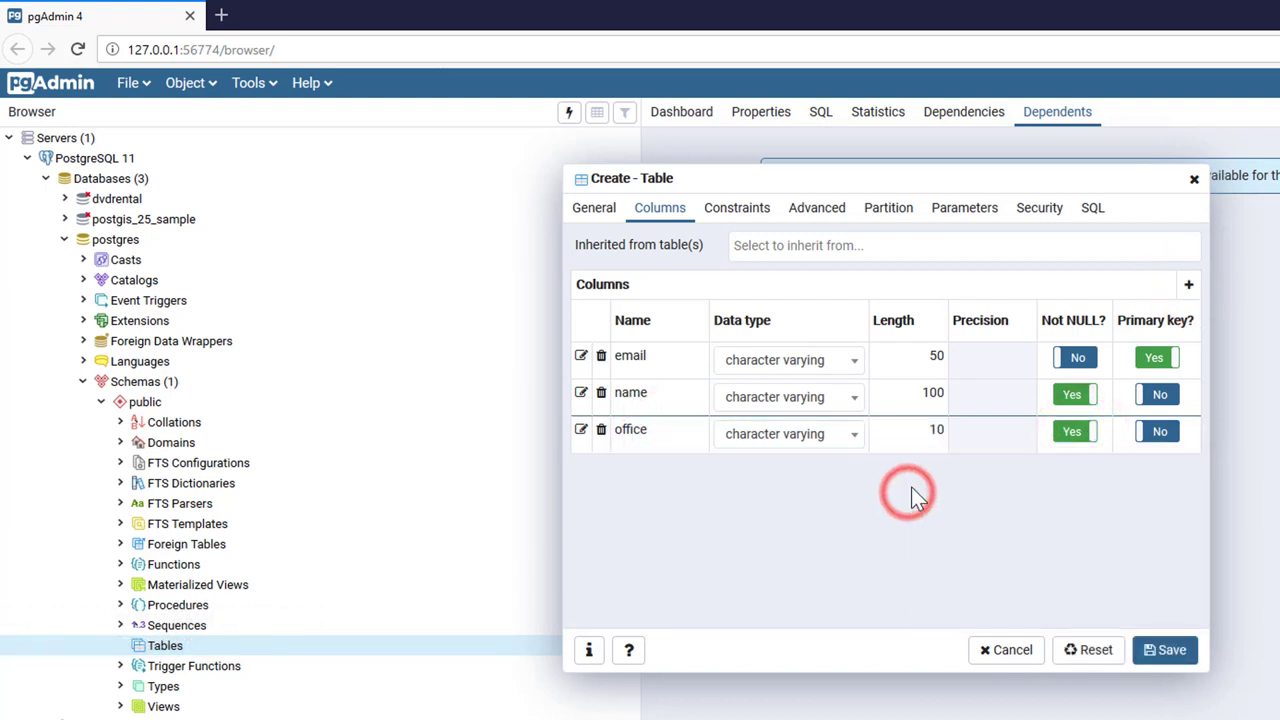
pyautogui.click(1188, 286)
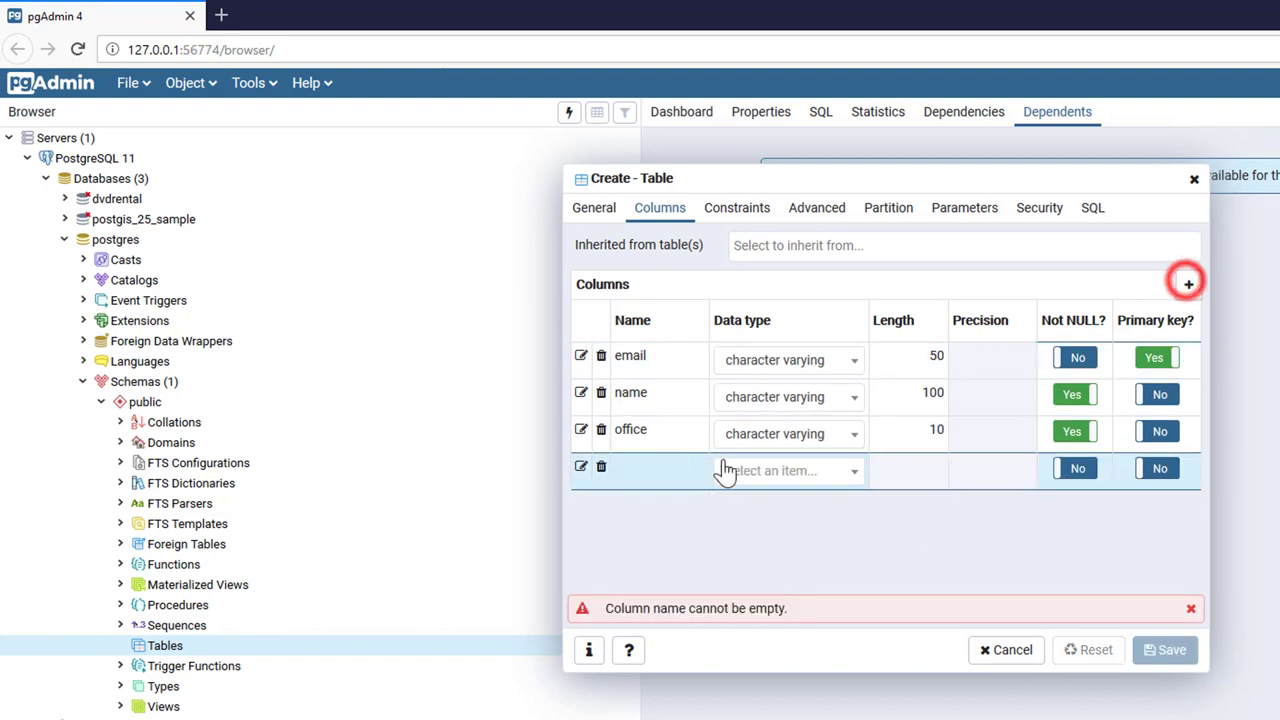
# Add an interest column of type text.
pyautogui.click(654, 466)
pyautogui.write('interest')
pyautogui.click(850, 470)
pyautogui.write('tex')
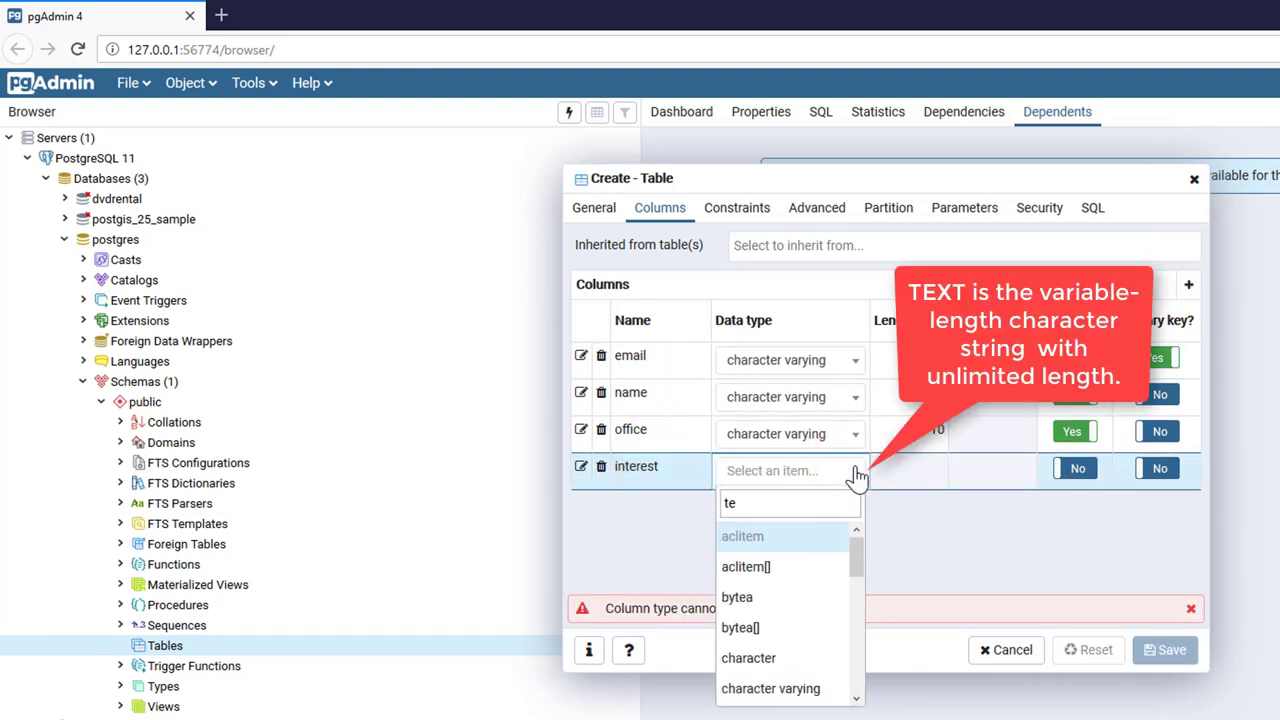
pyautogui.click(797, 548)
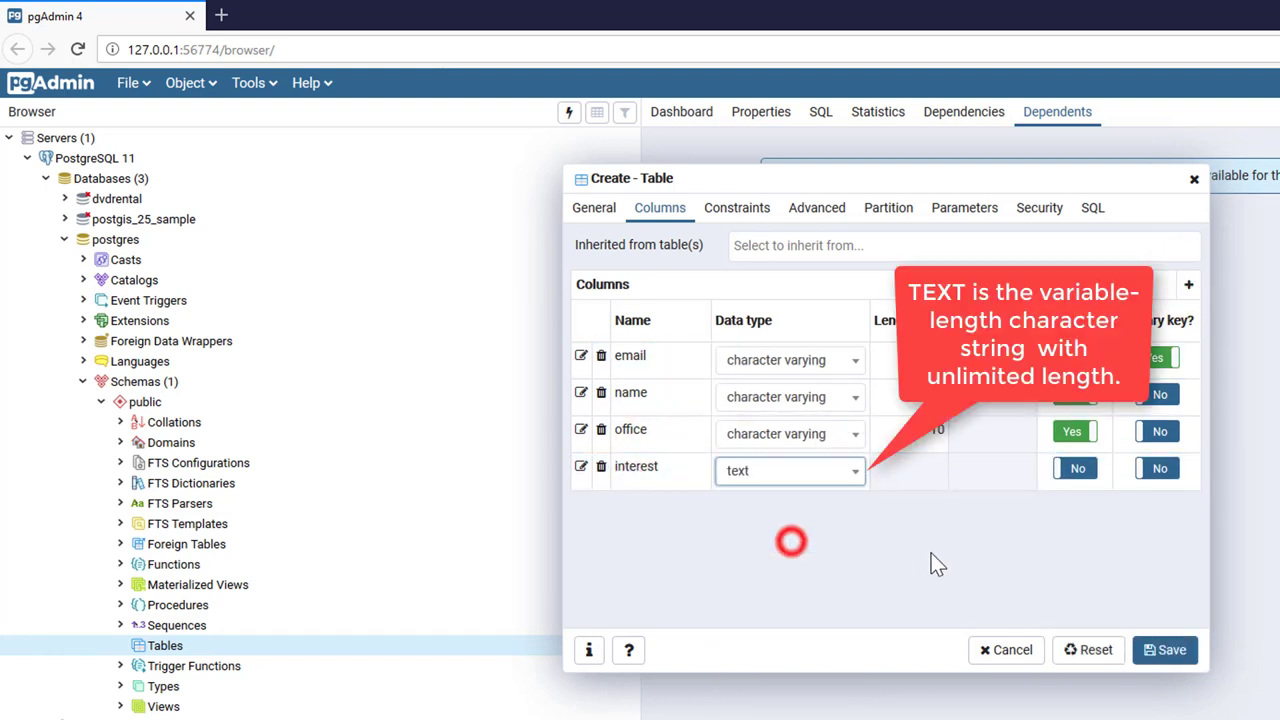
pyautogui.click(953, 553)
# Add a num_course column of type smallint.
pyautogui.click(1190, 288)
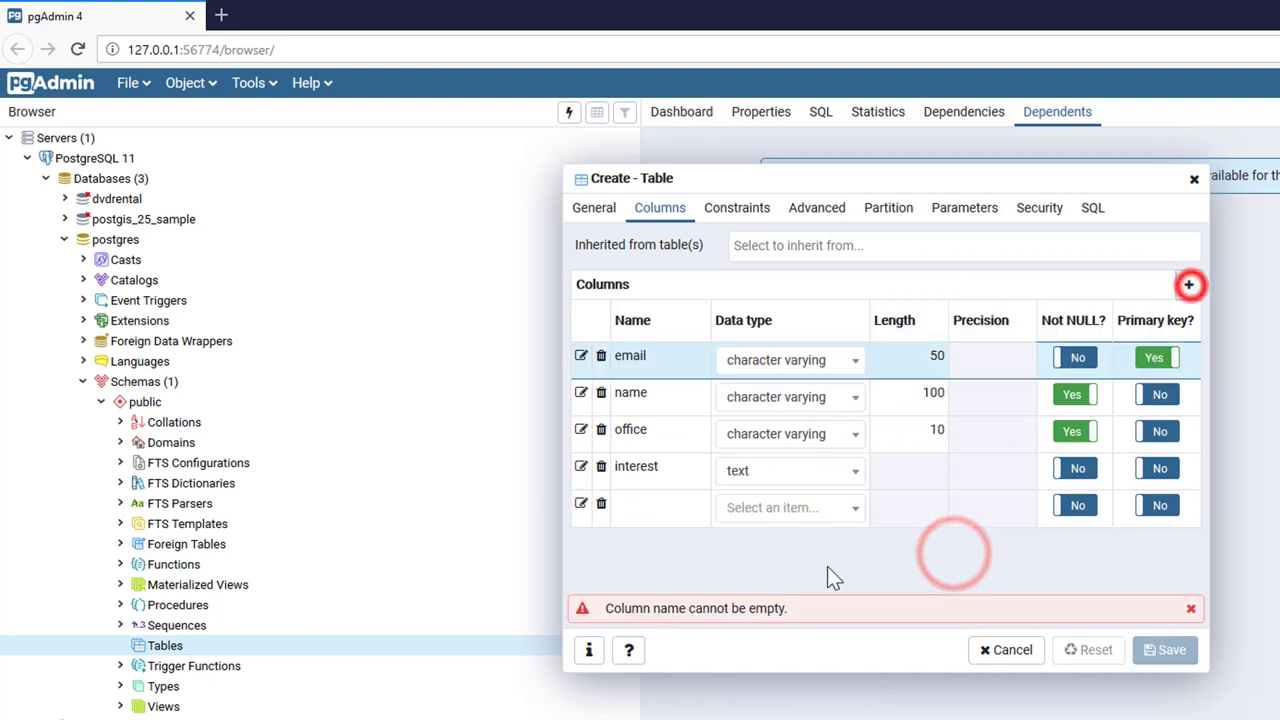
pyautogui.click(646, 508)
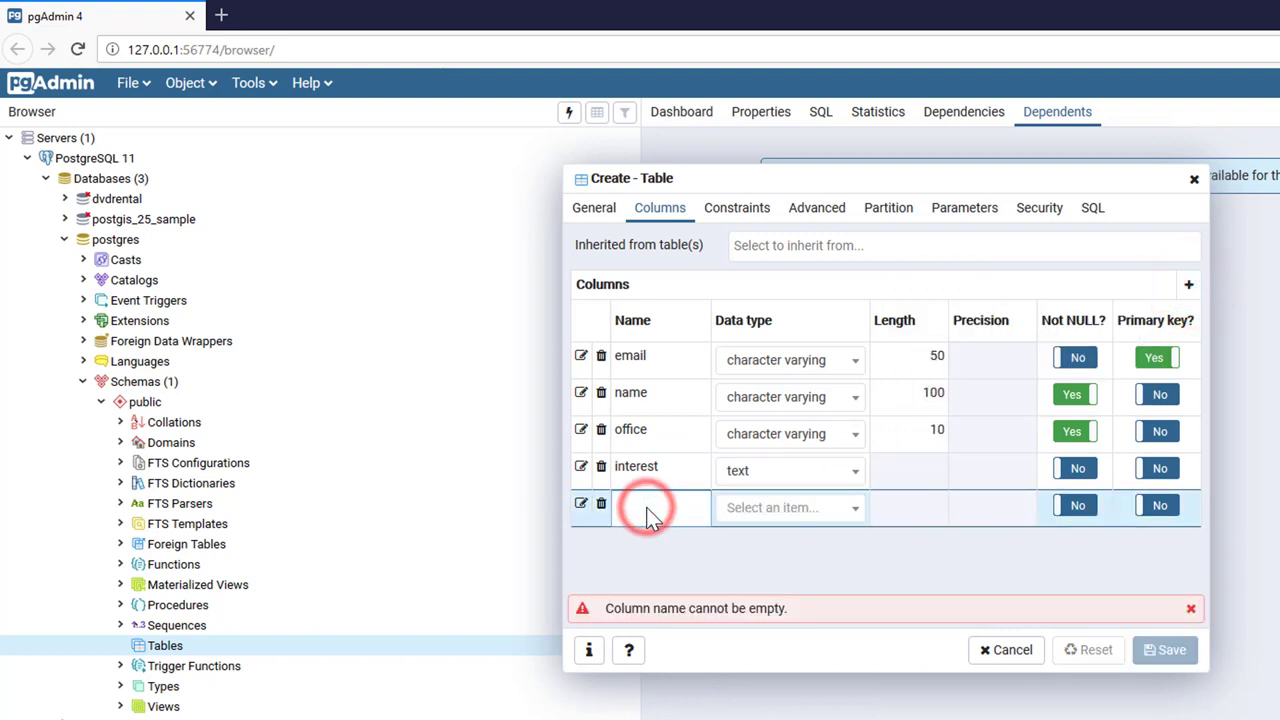
pyautogui.write('num_course')
pyautogui.click(743, 518)
pyautogui.write('s')
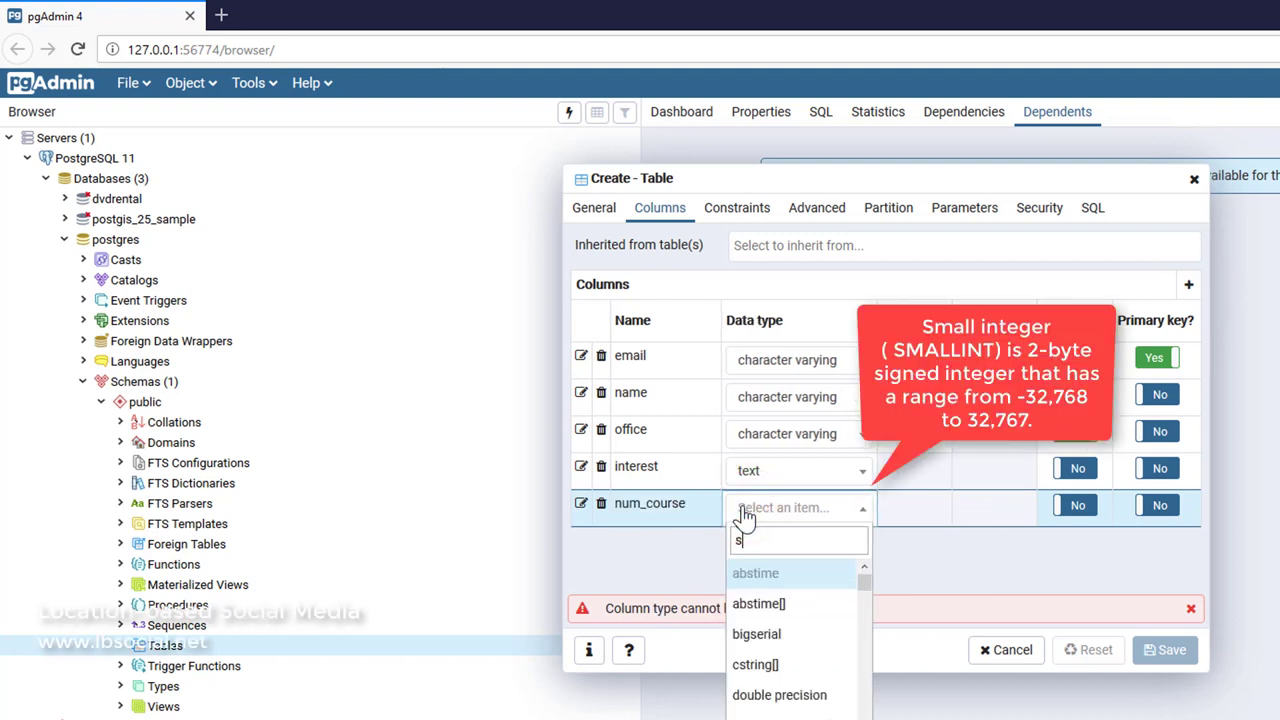
pyautogui.write('m')
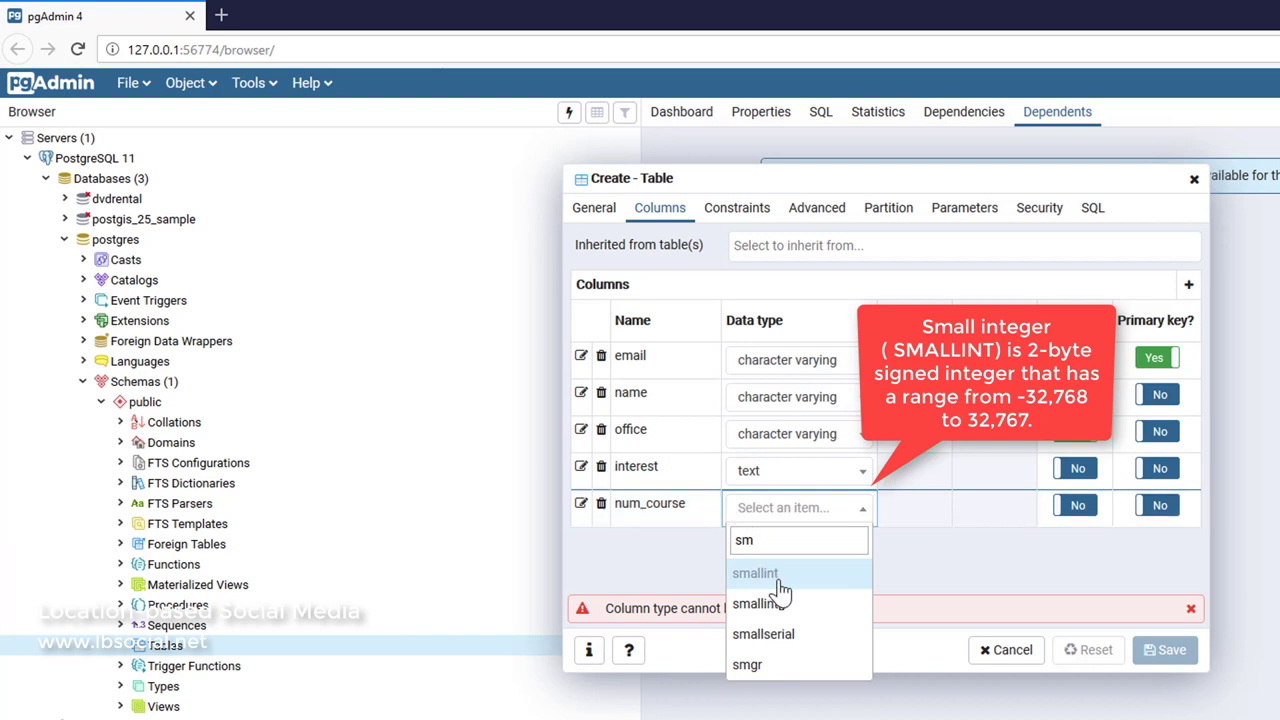
pyautogui.click(765, 573)
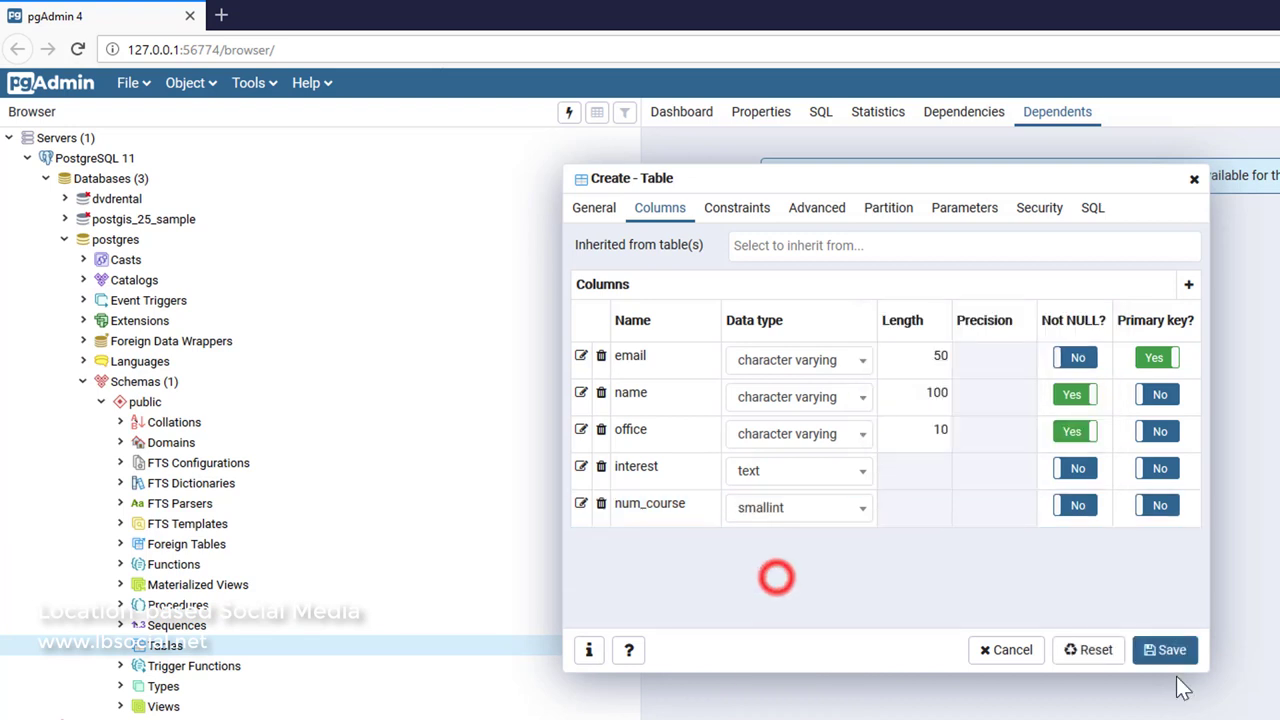
pyautogui.click(750, 217)
# Create a unique constraint named 'office unique' covering the office column.
pyautogui.click(827, 250)
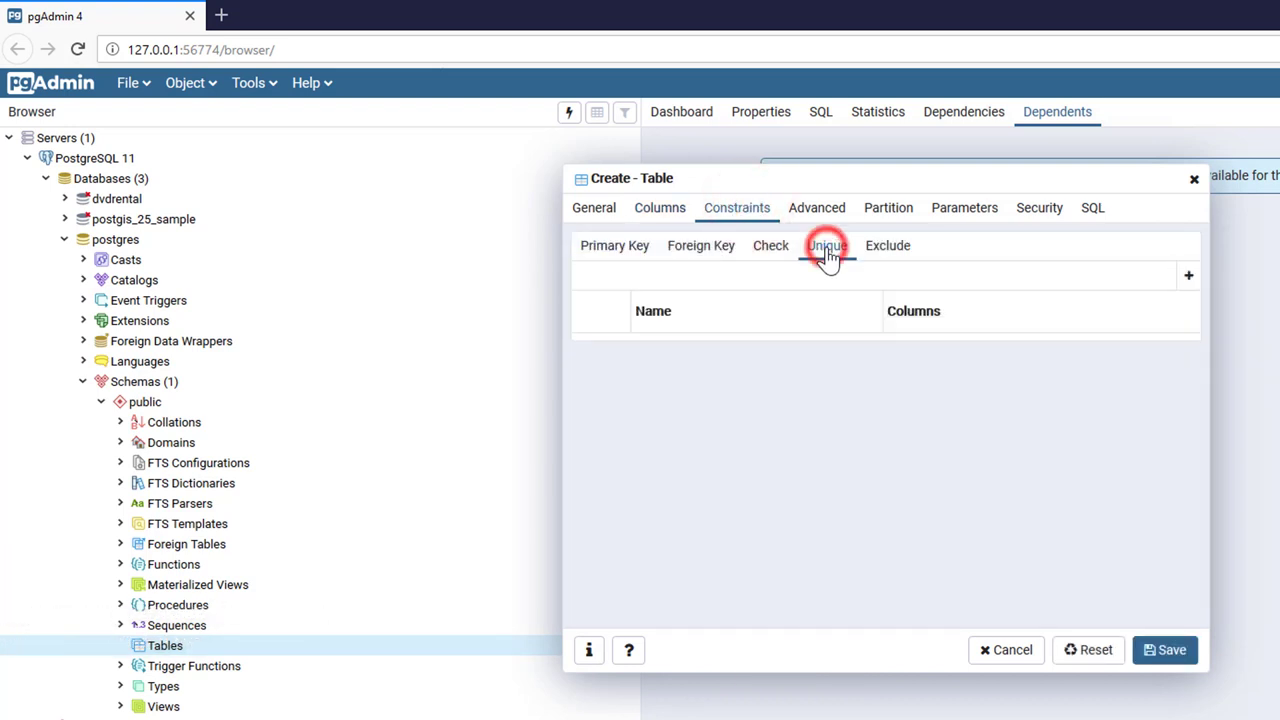
pyautogui.click(1189, 277)
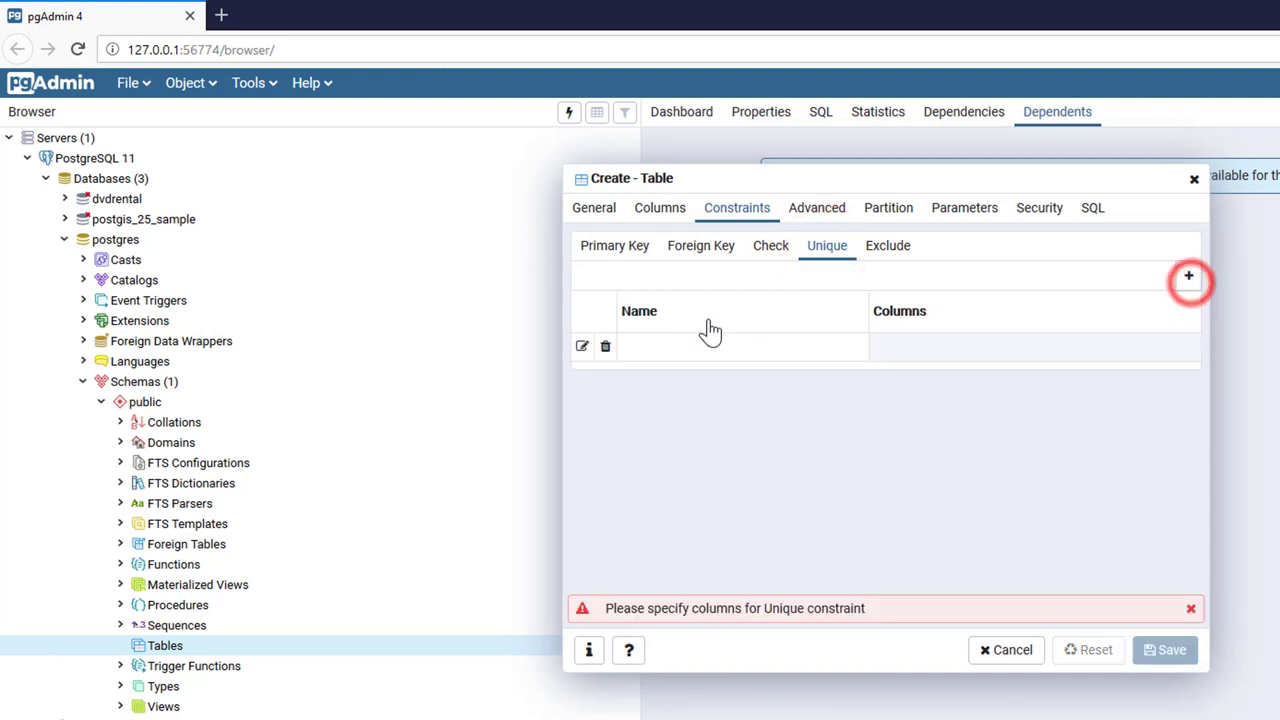
pyautogui.click(583, 347)
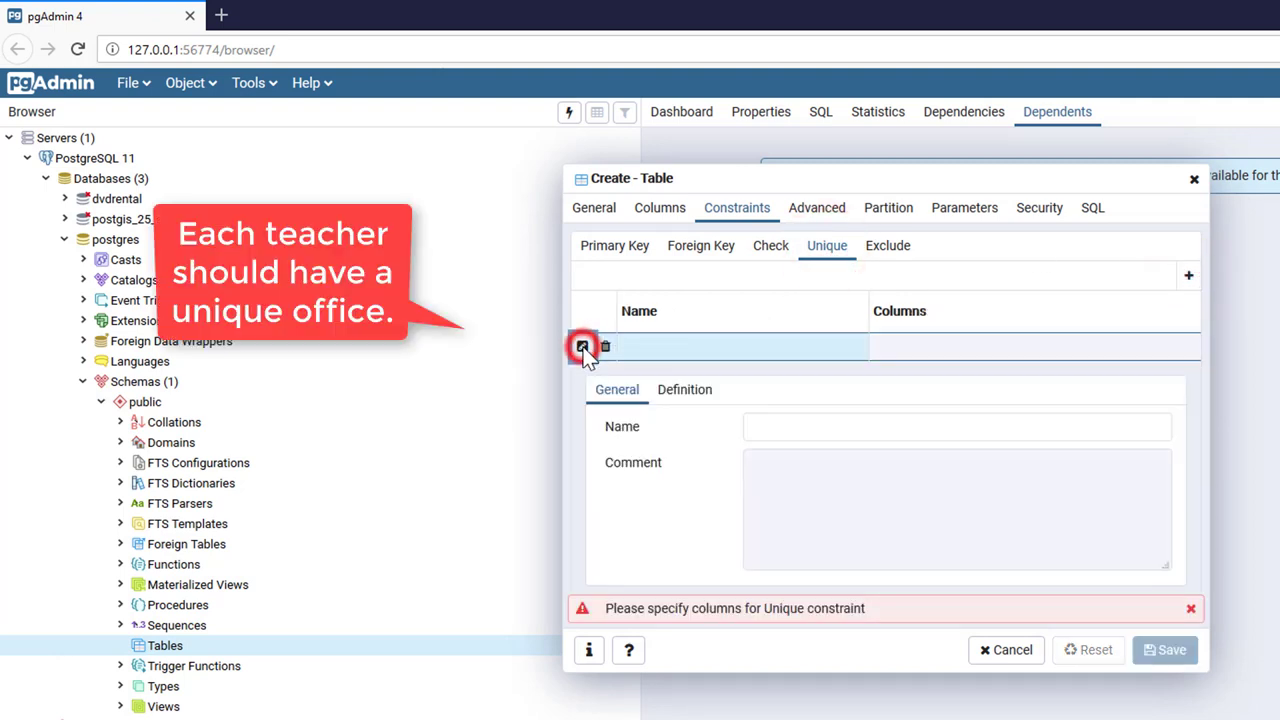
pyautogui.click(799, 432)
pyautogui.write('office unique')
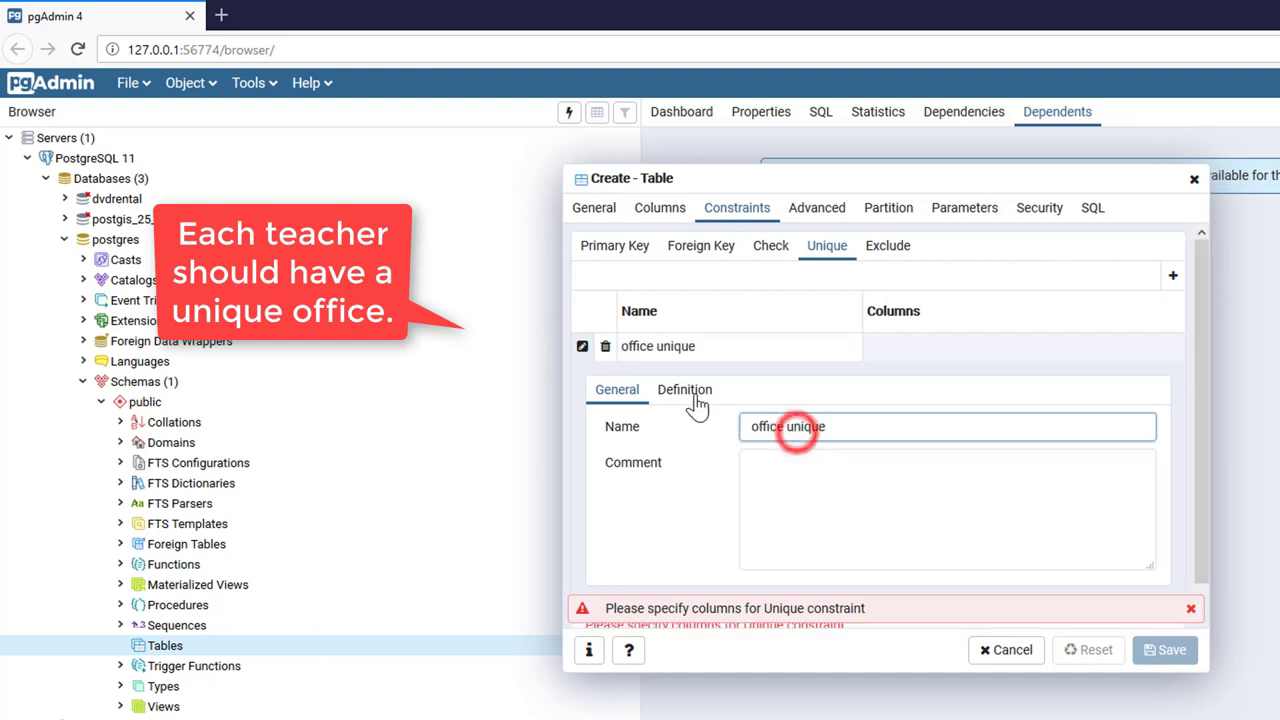
pyautogui.click(686, 392)
pyautogui.click(812, 434)
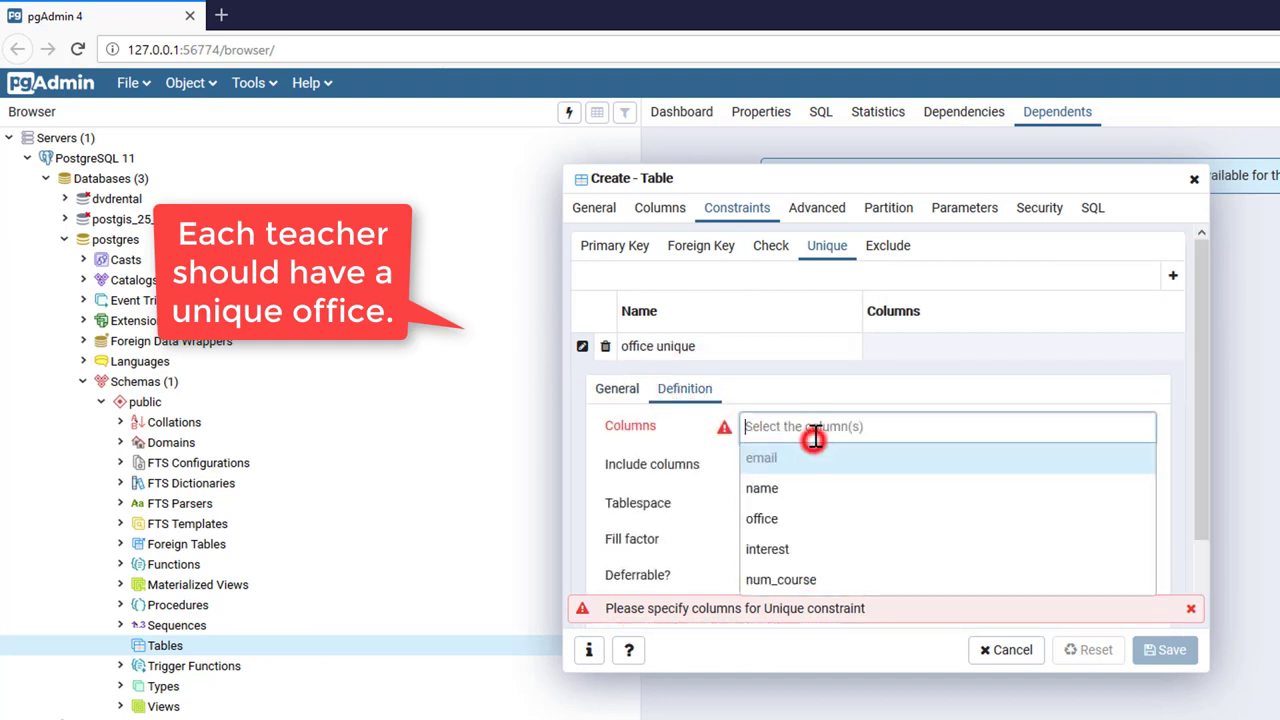
pyautogui.click(808, 520)
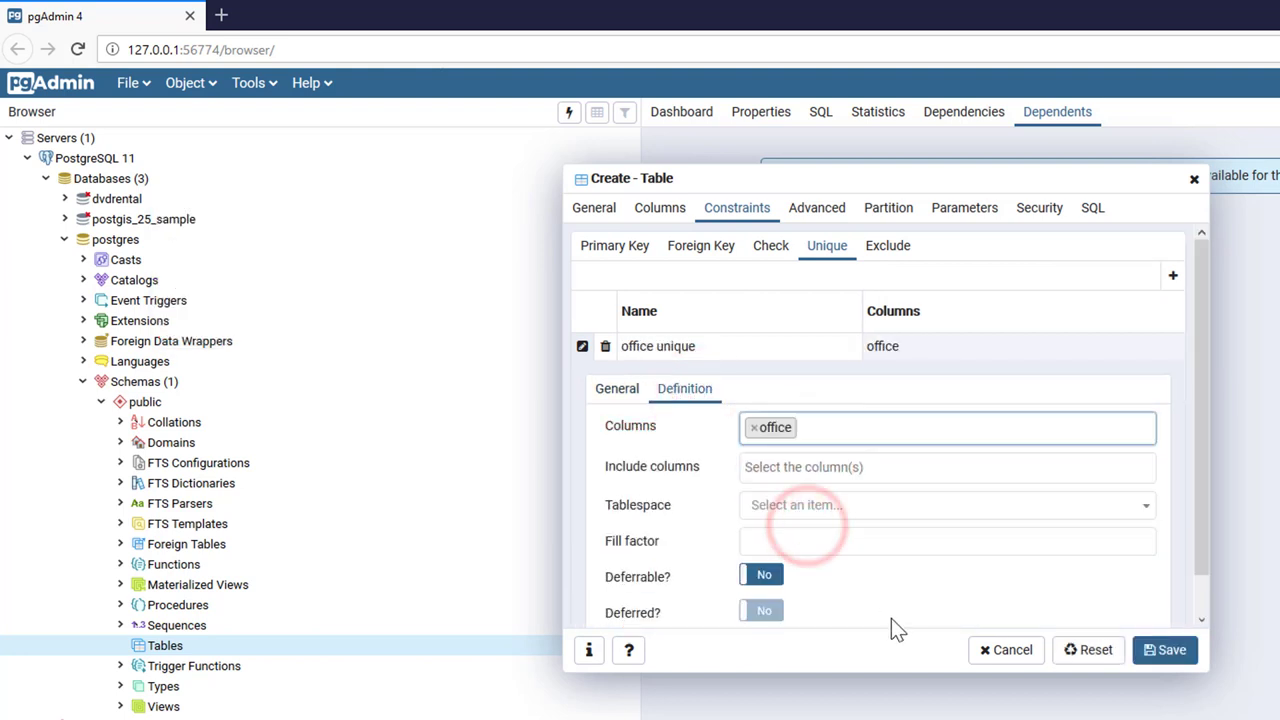
# Add check constraint 'number of course smaller than 10' (num_course<10) and save the teacher table.
pyautogui.click(771, 249)
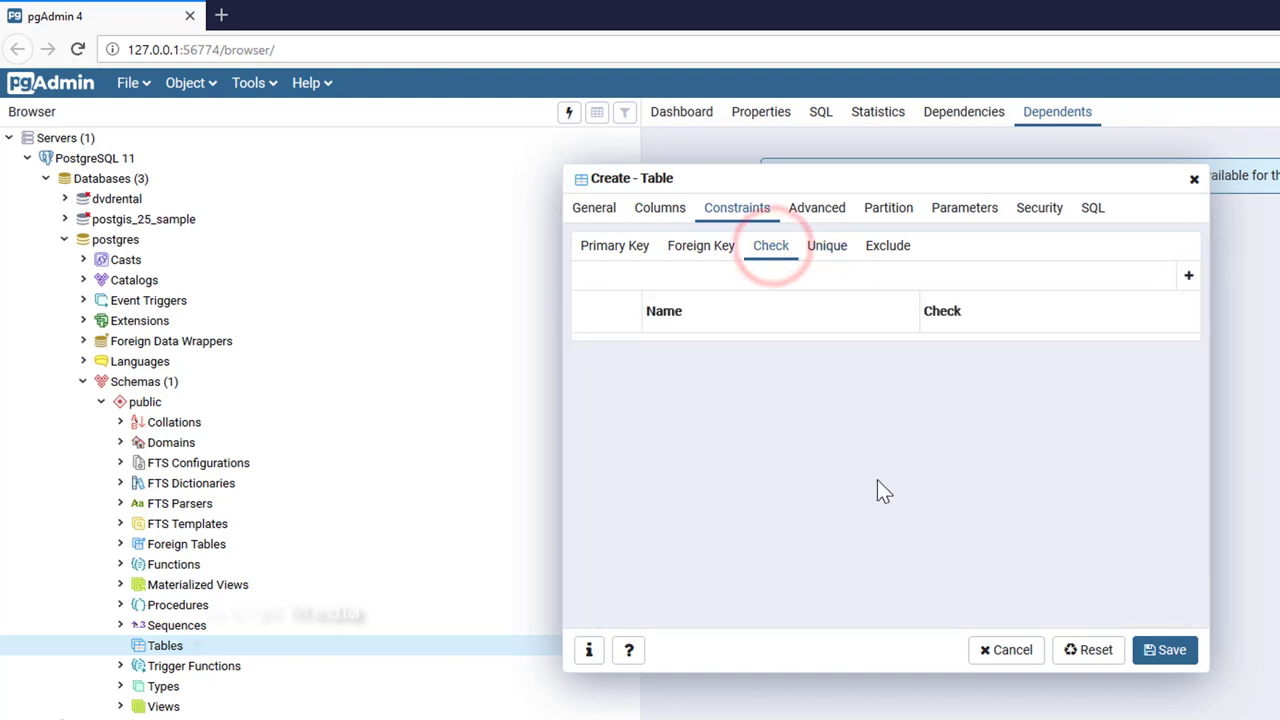
pyautogui.click(1190, 277)
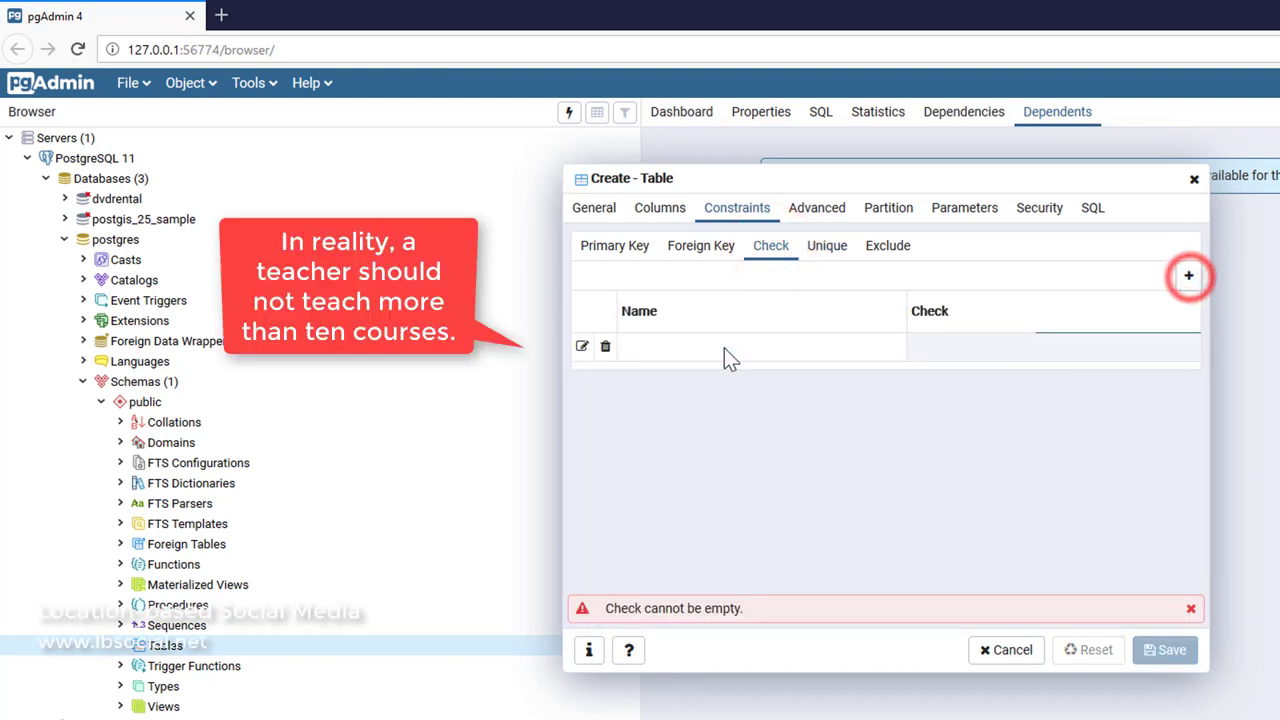
pyautogui.click(582, 347)
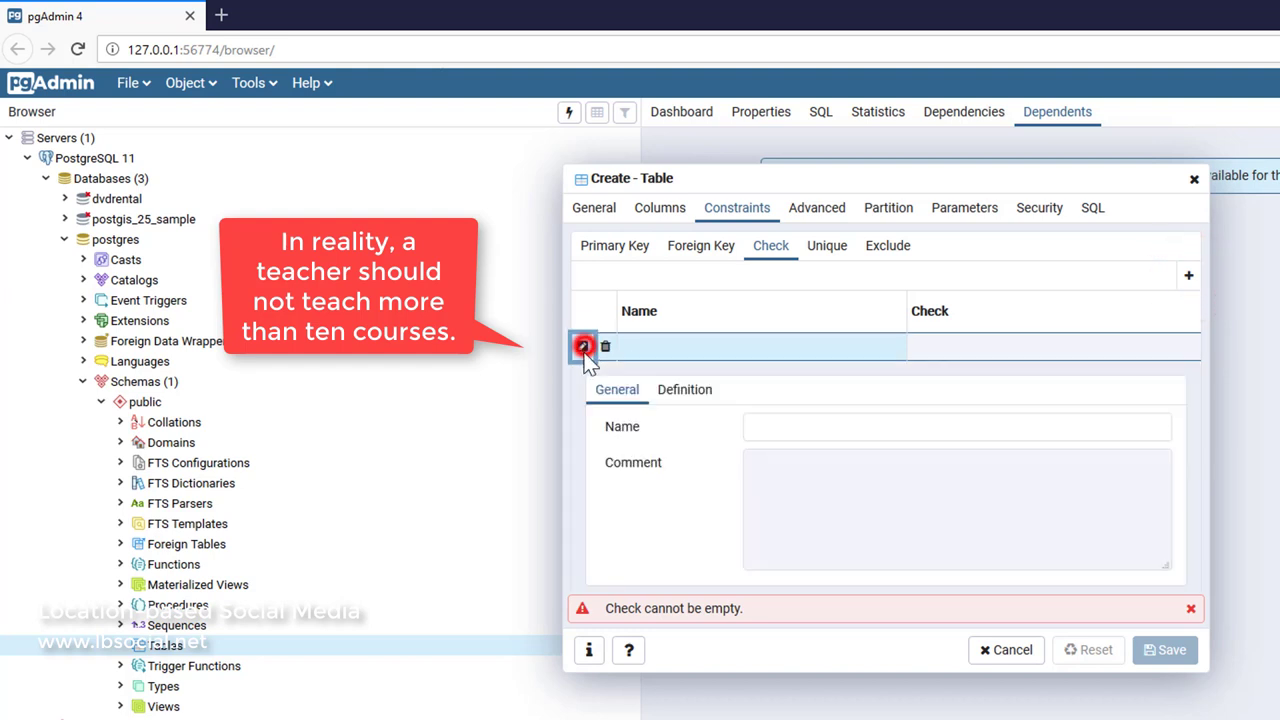
pyautogui.click(752, 424)
pyautogui.write('number of course smaller than 10')
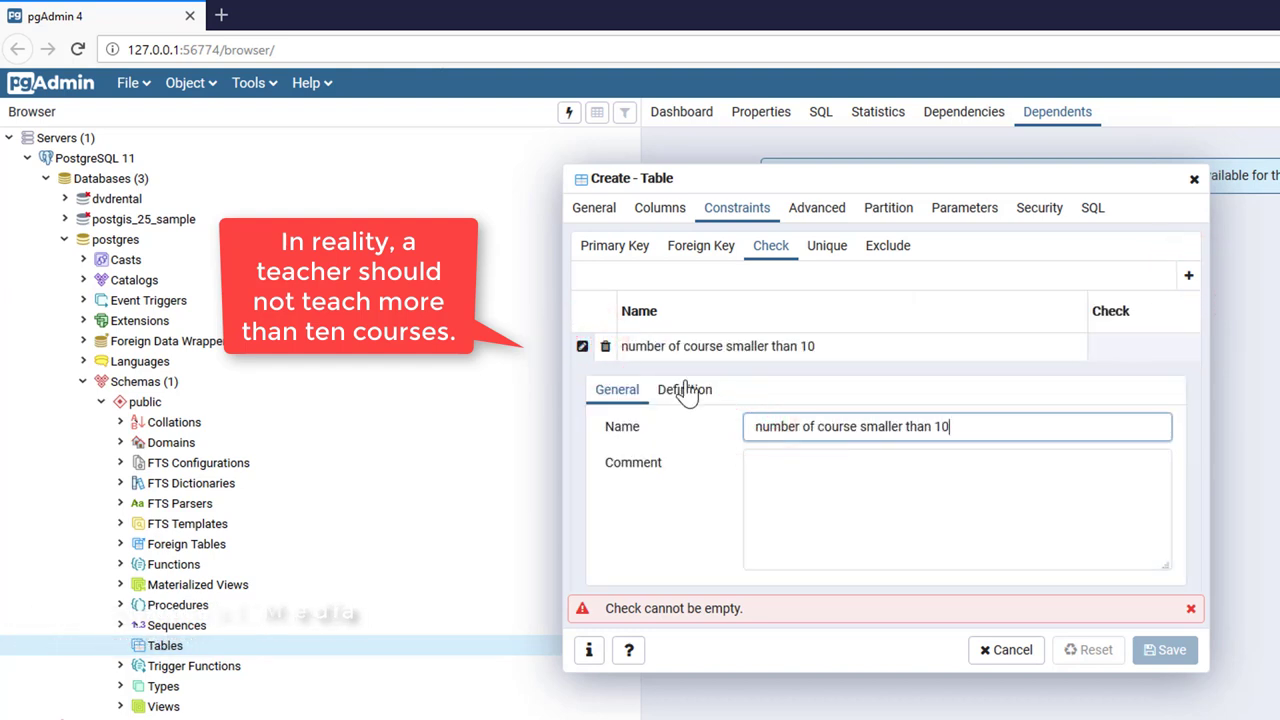
pyautogui.click(685, 389)
pyautogui.click(772, 452)
pyautogui.write('num_course<10')
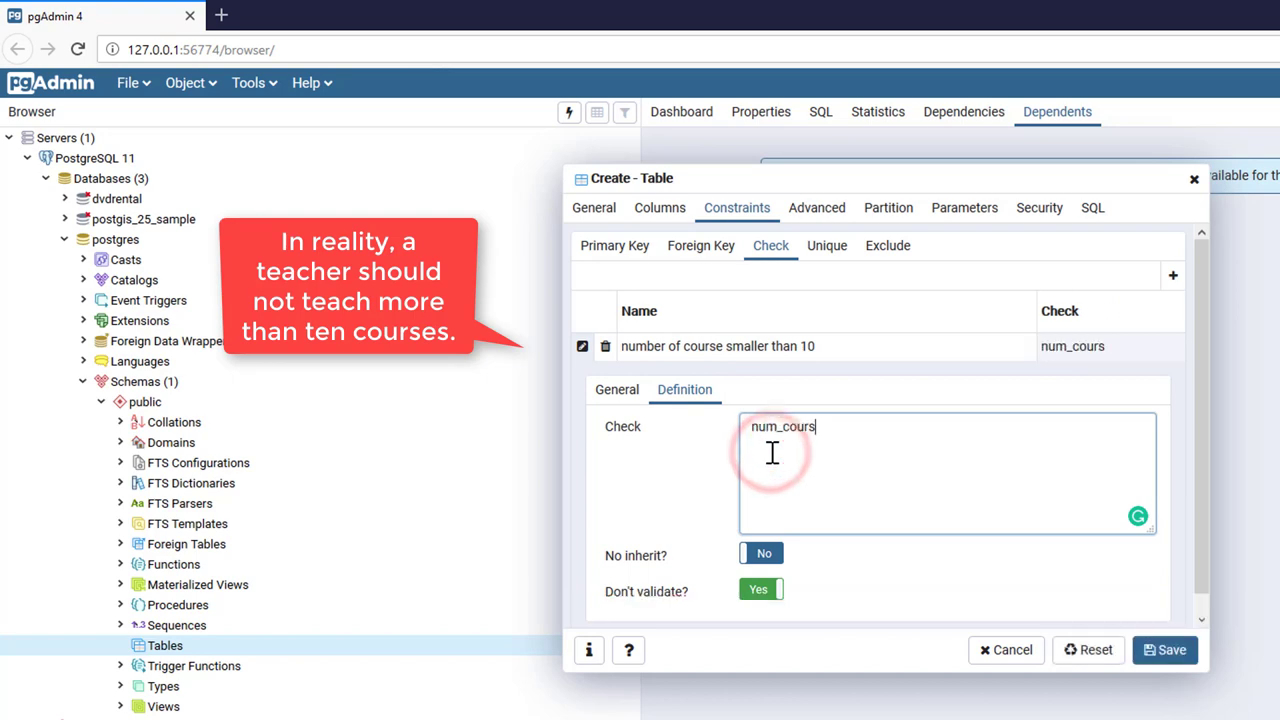
pyautogui.click(1166, 650)
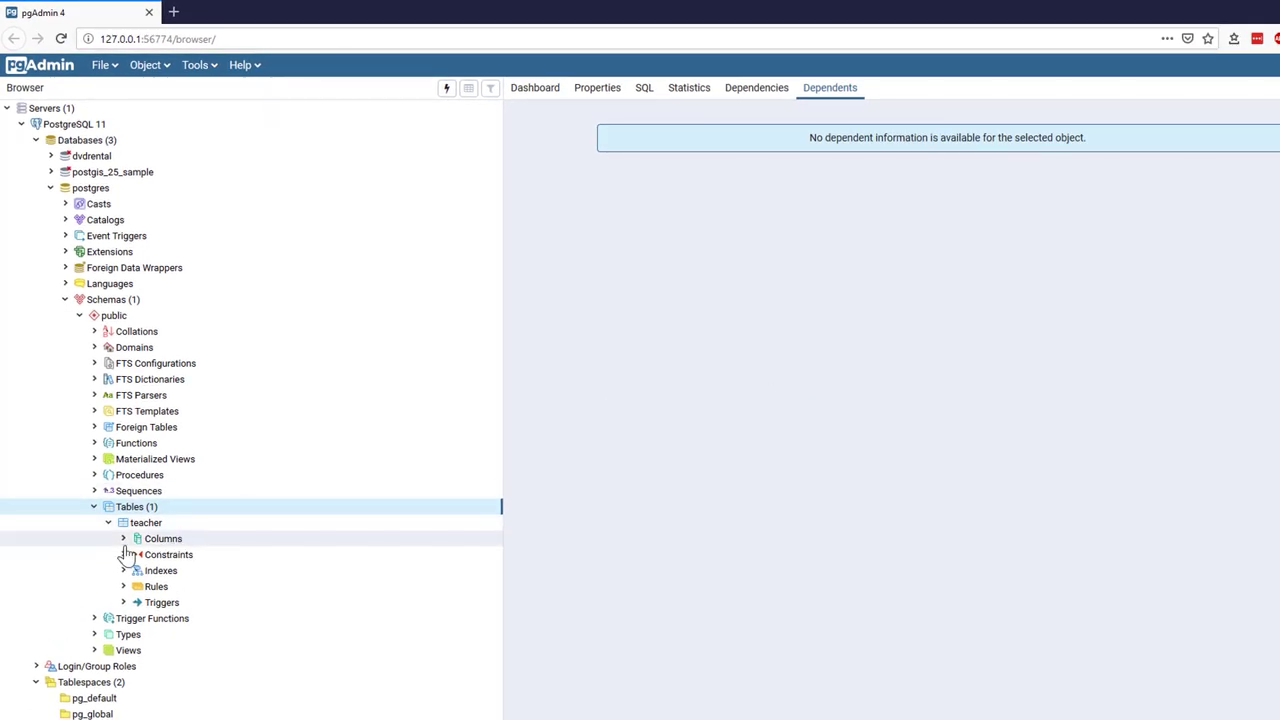
# Show teacher's Columns and Constraints groups and view its generated CREATE TABLE SQL.
pyautogui.click(123, 540)
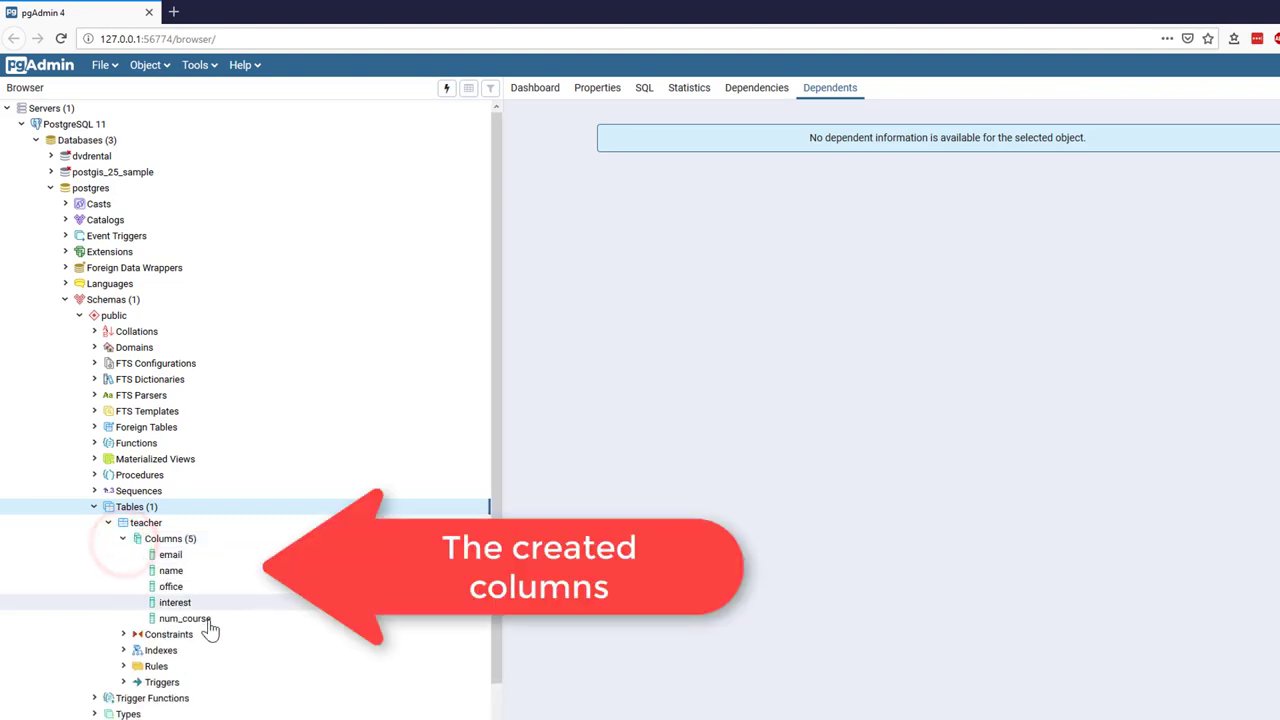
pyautogui.click(122, 635)
pyautogui.scroll(-3, 277, 571)
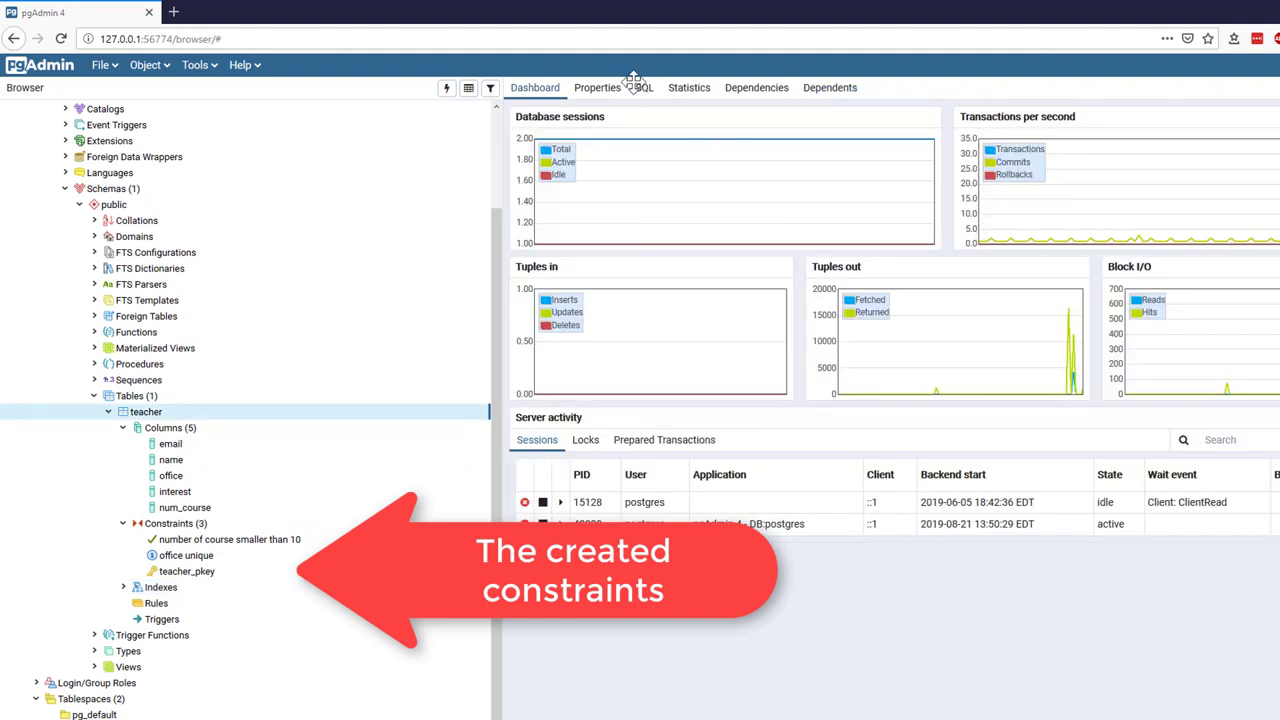
pyautogui.click(644, 88)
pyautogui.click(740, 543)
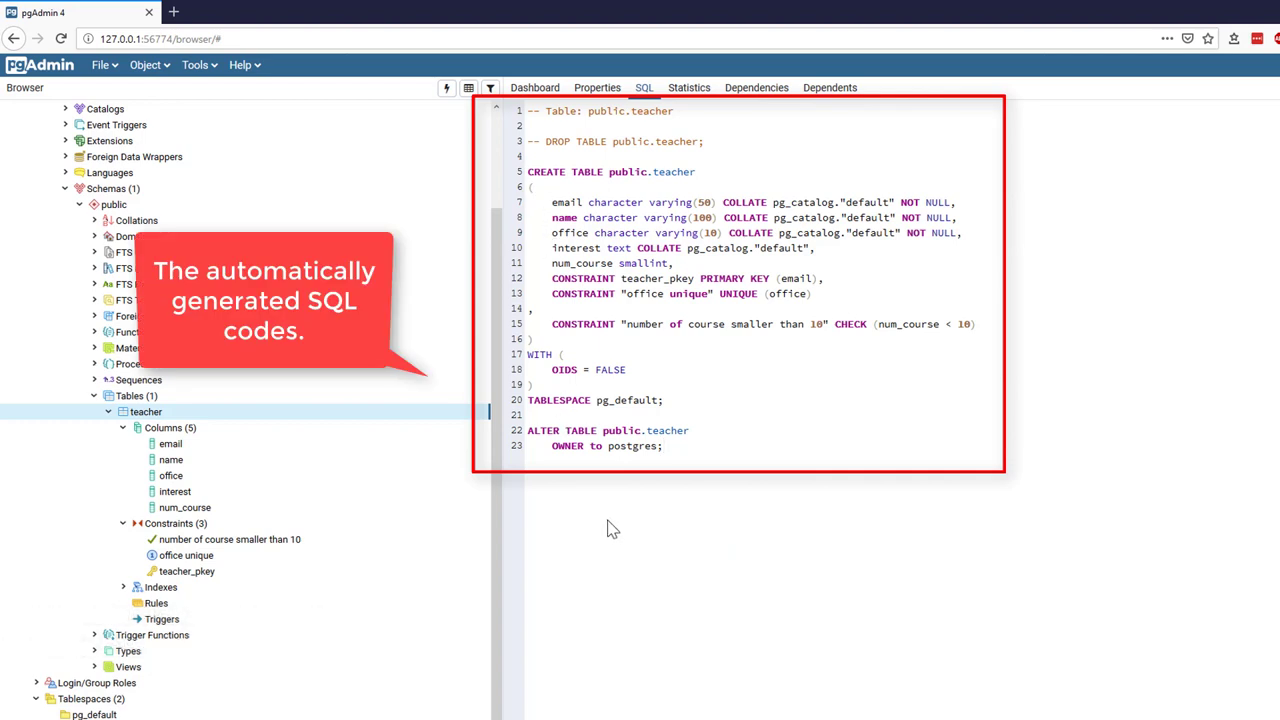
# Open the teacher table's data grid with all rows.
pyautogui.rightClick(145, 414)
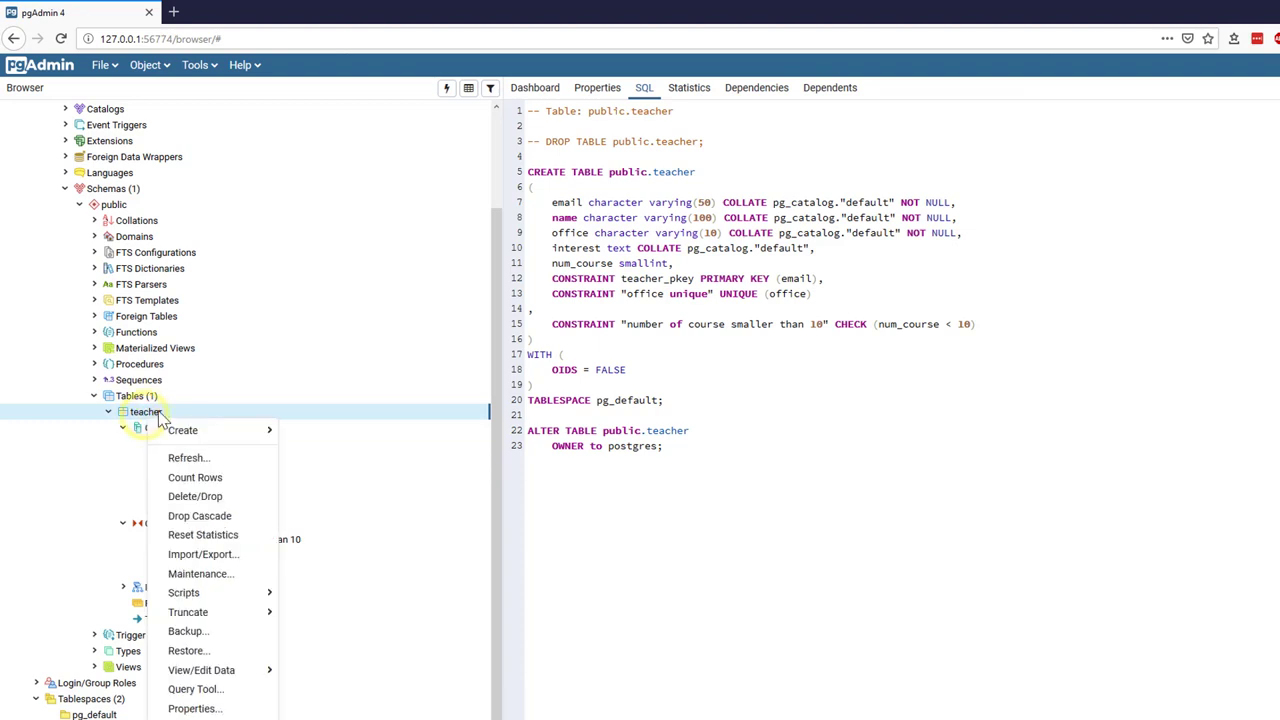
pyautogui.moveTo(255, 670)
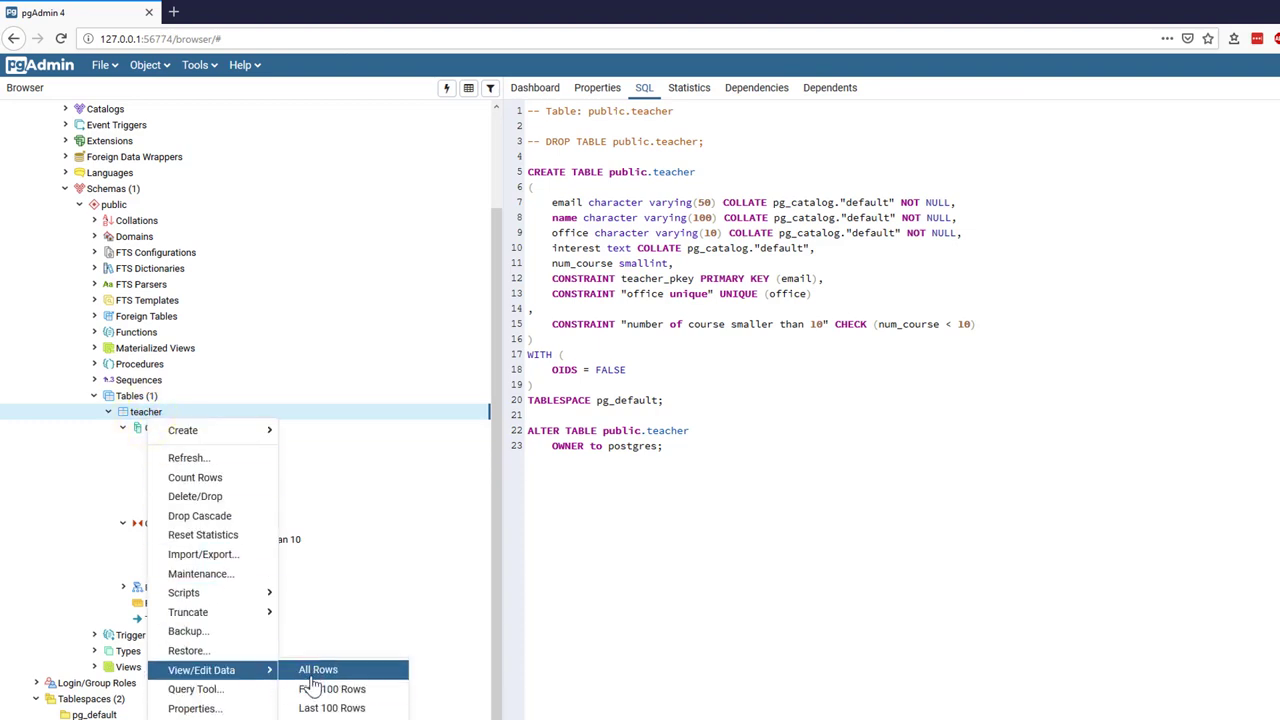
pyautogui.click(314, 671)
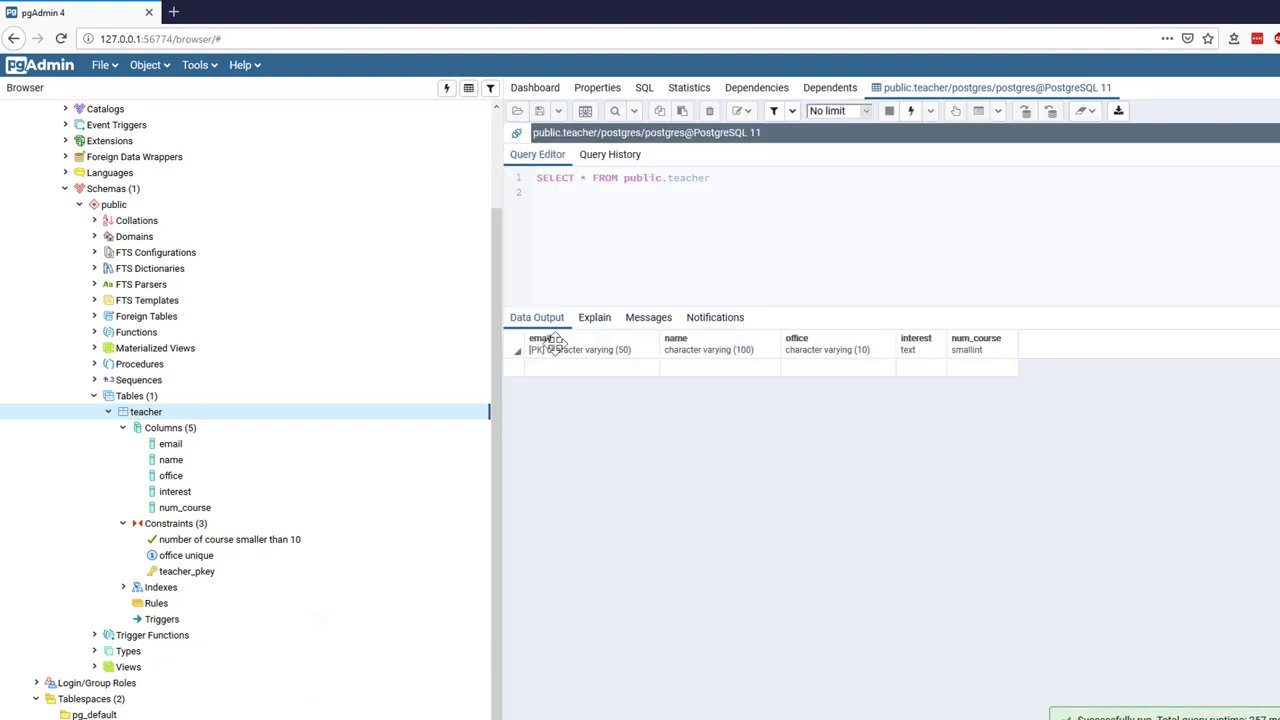
# Enter and save a row with the teacher's e-mail, name, office hhs112 and interest data mining.
pyautogui.click(560, 376)
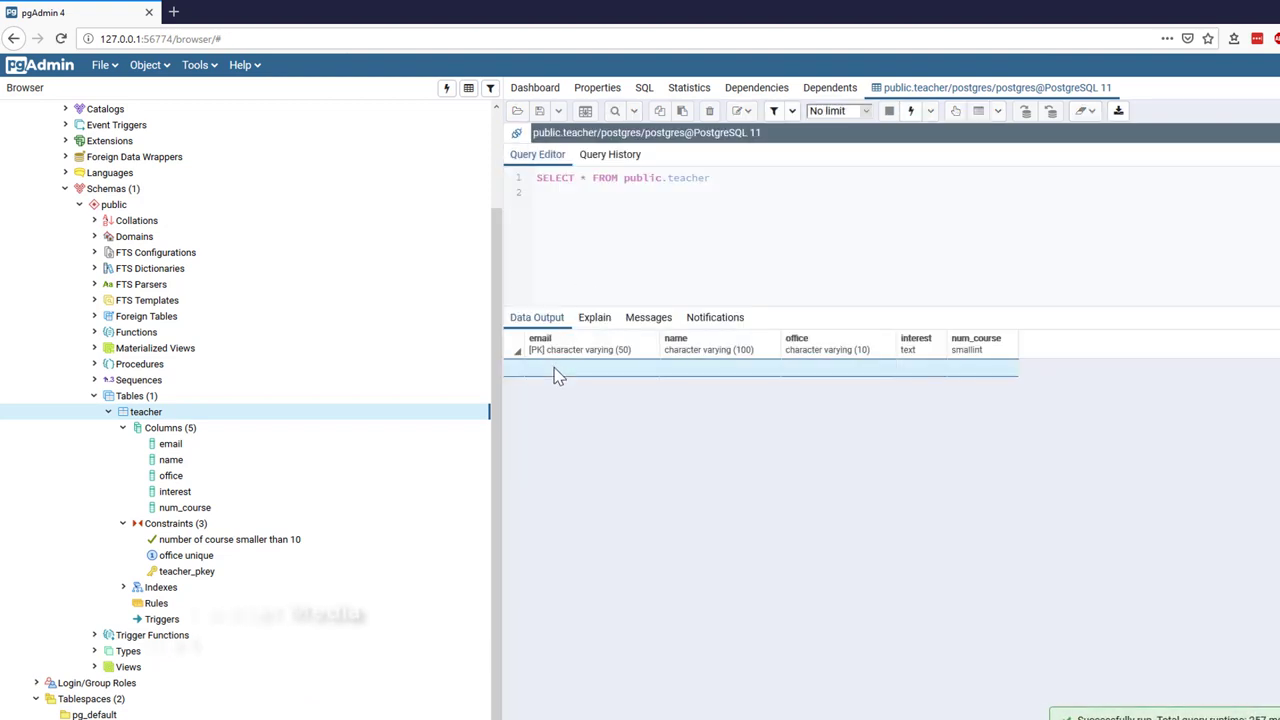
pyautogui.click(575, 377)
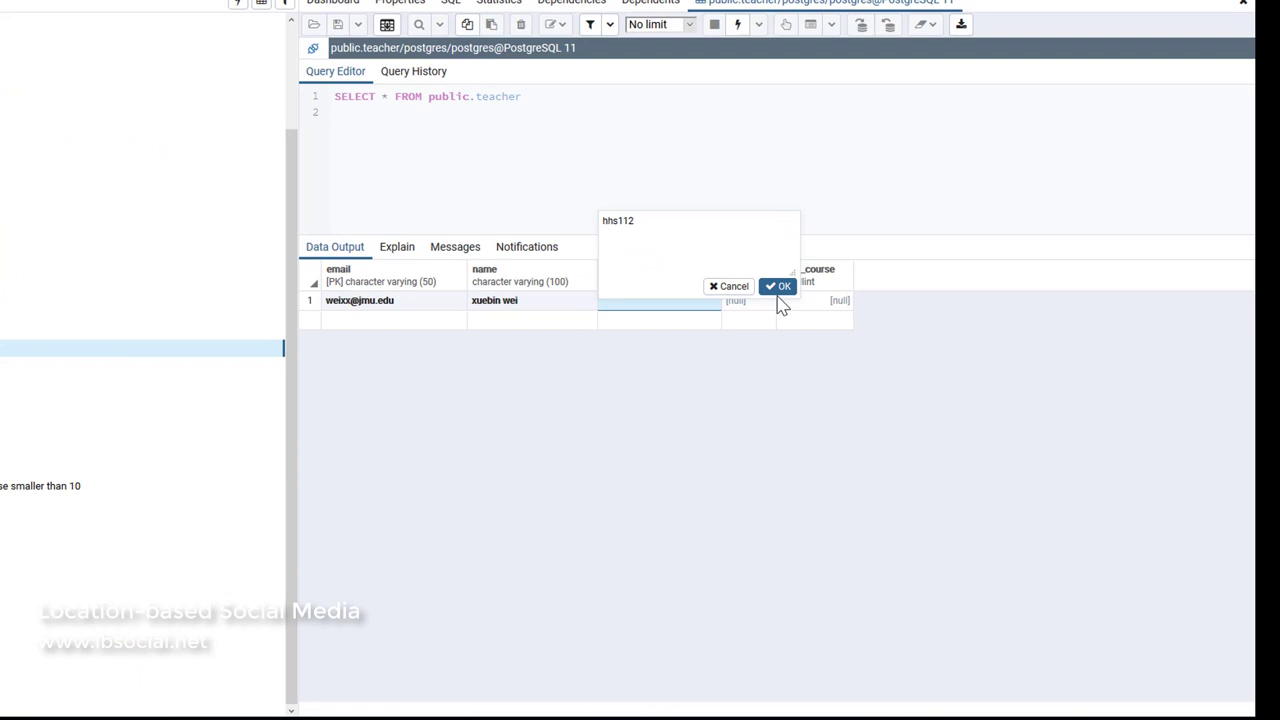
pyautogui.click(779, 288)
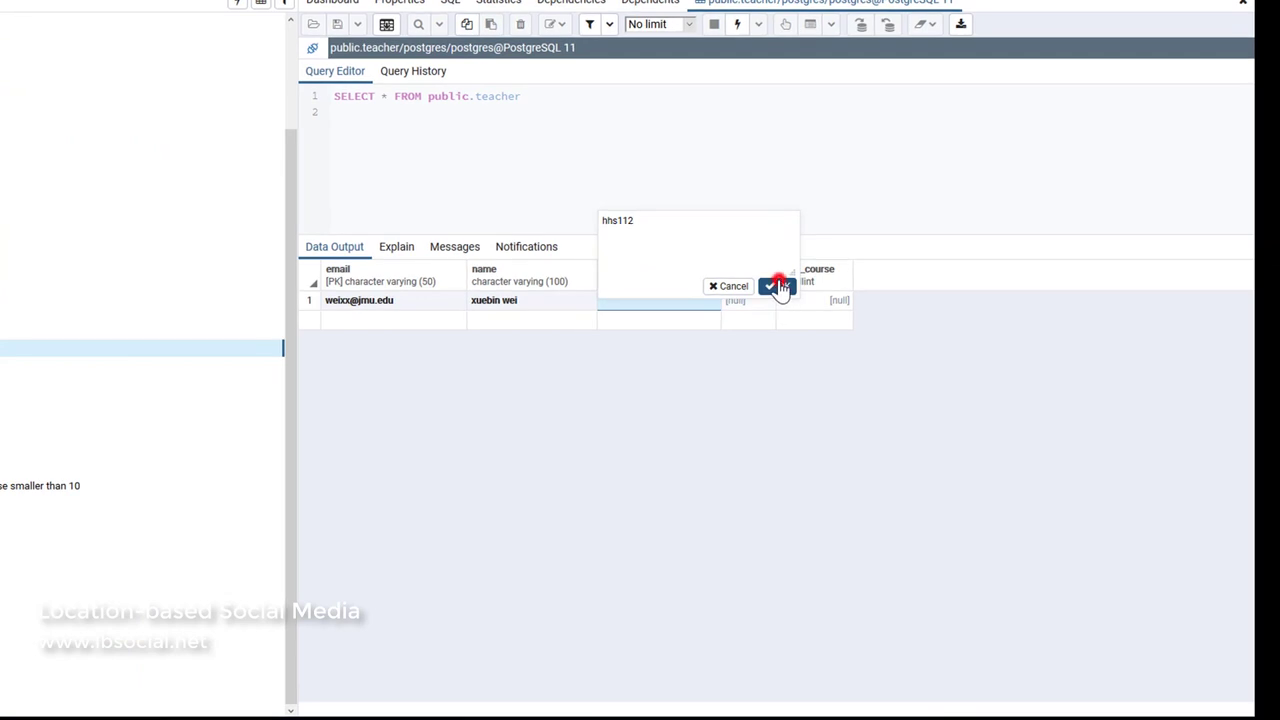
pyautogui.click(743, 302)
pyautogui.write('data mining')
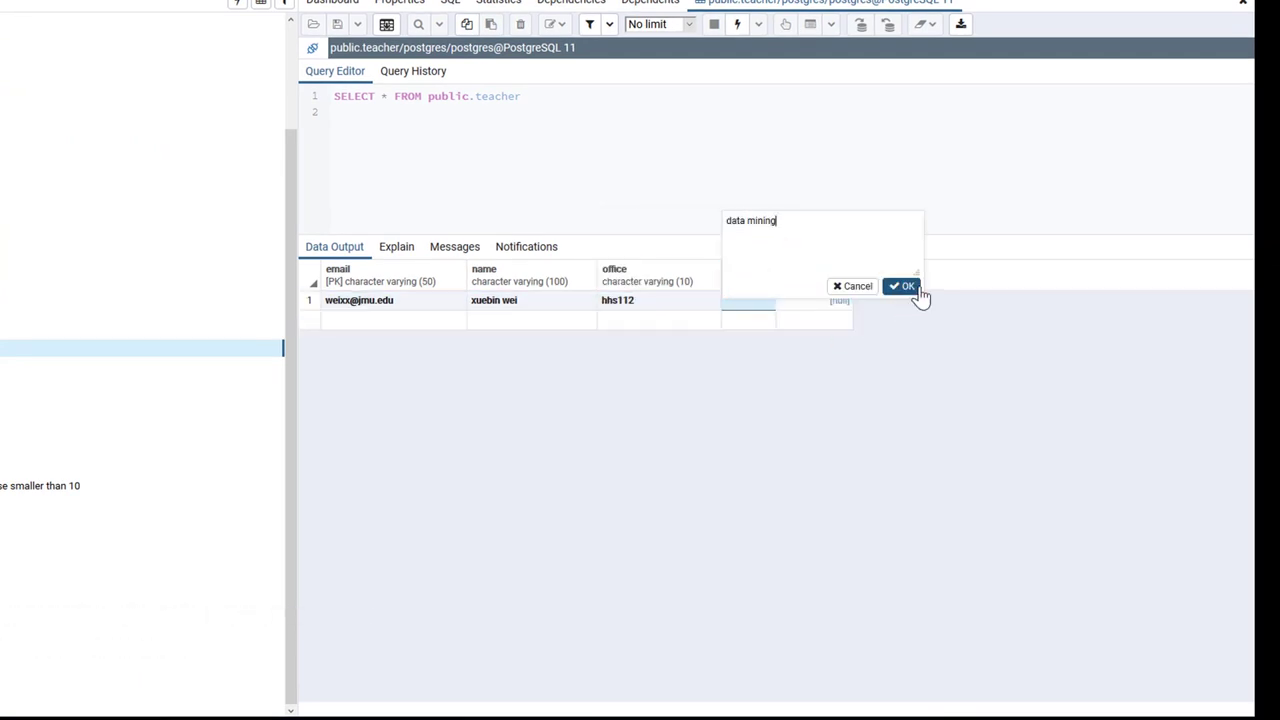
pyautogui.click(908, 286)
pyautogui.click(386, 24)
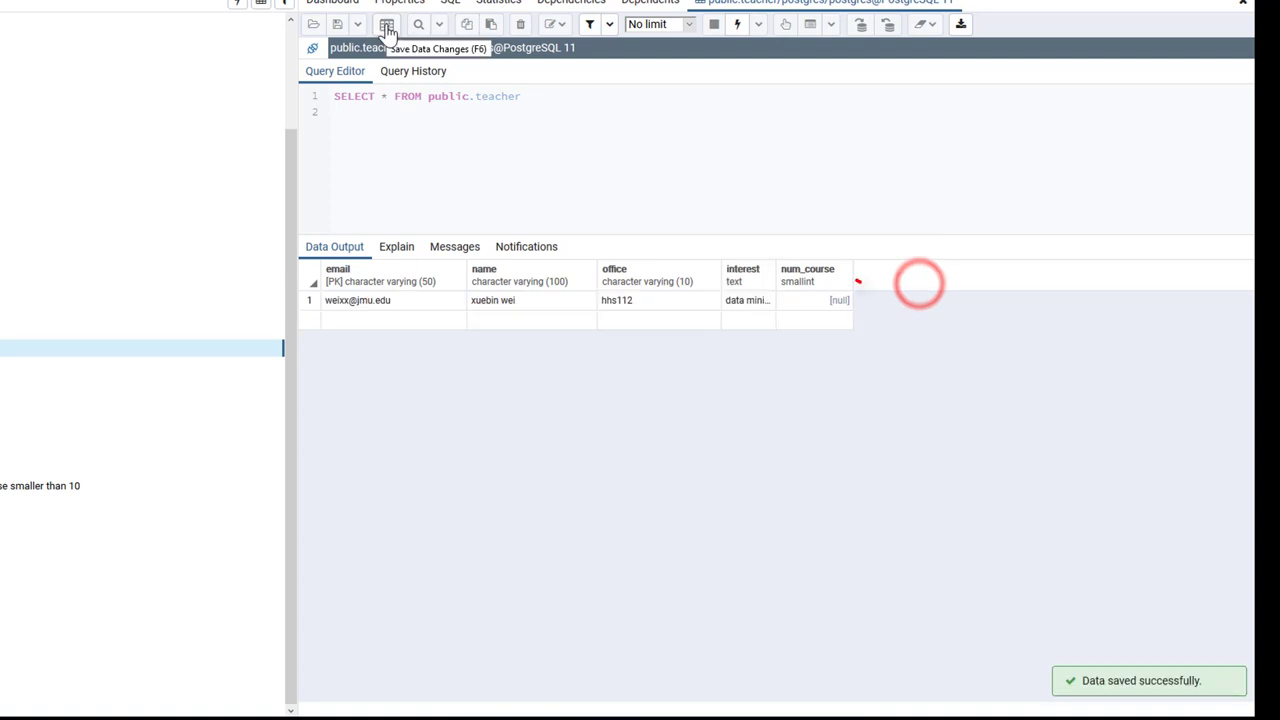
pyautogui.click(348, 328)
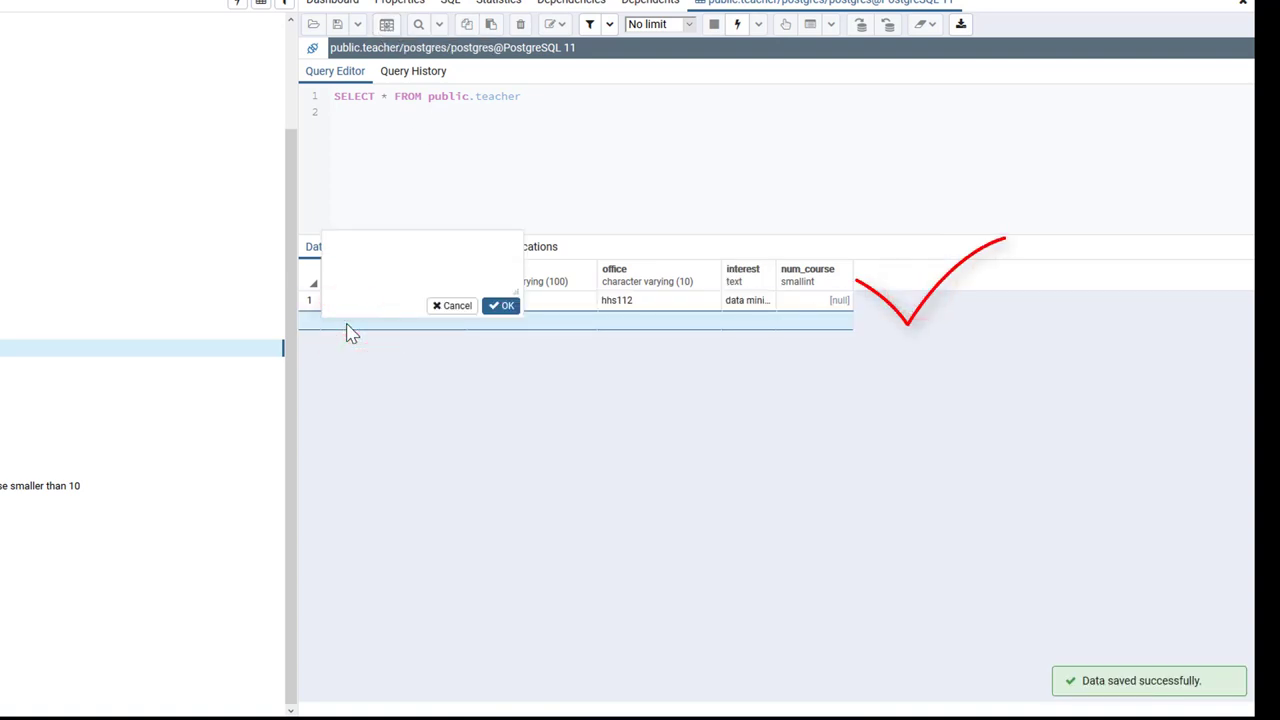
# Add a second row reusing the first row's e-mail and save it, triggering the duplicate-key error.
pyautogui.click(349, 291)
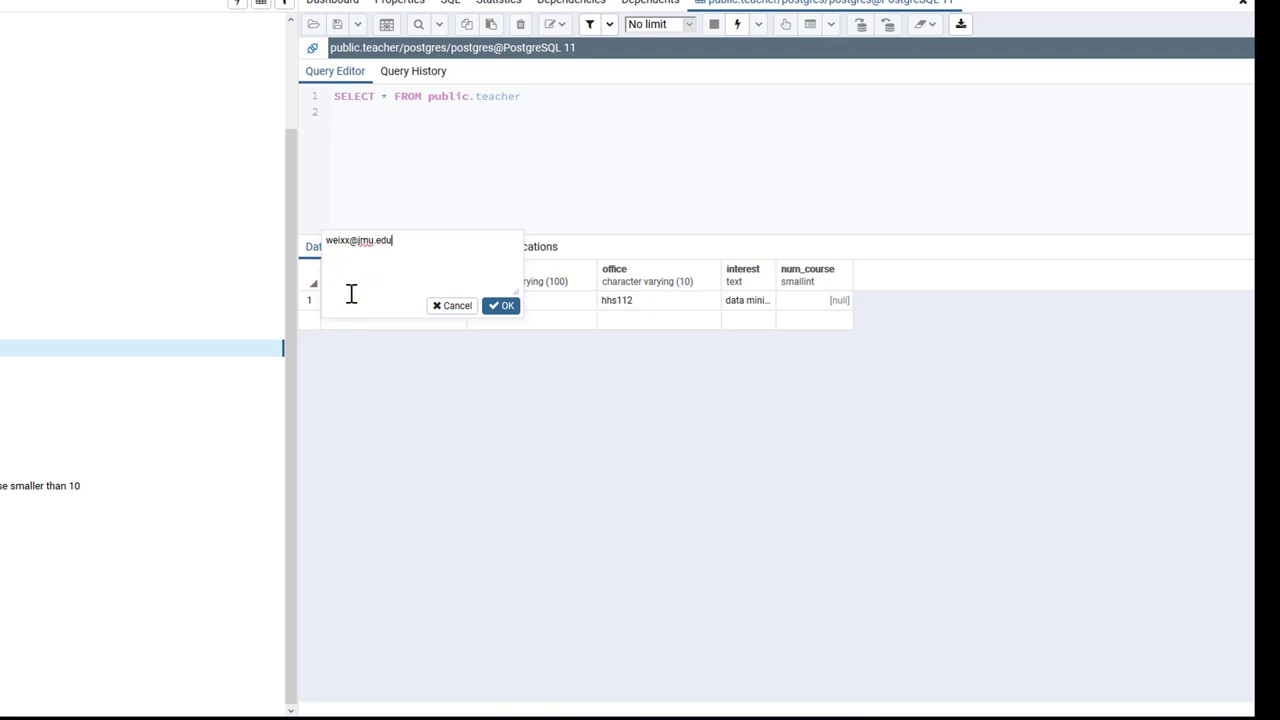
pyautogui.click(507, 305)
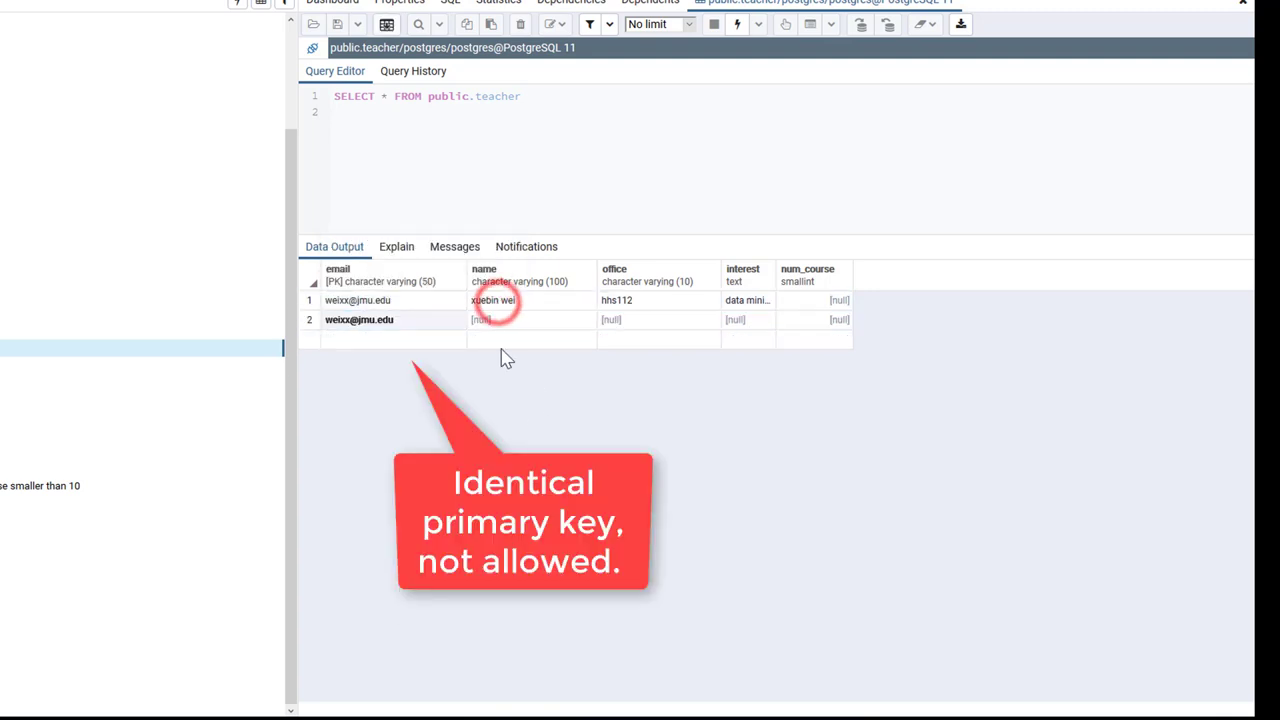
pyautogui.click(490, 328)
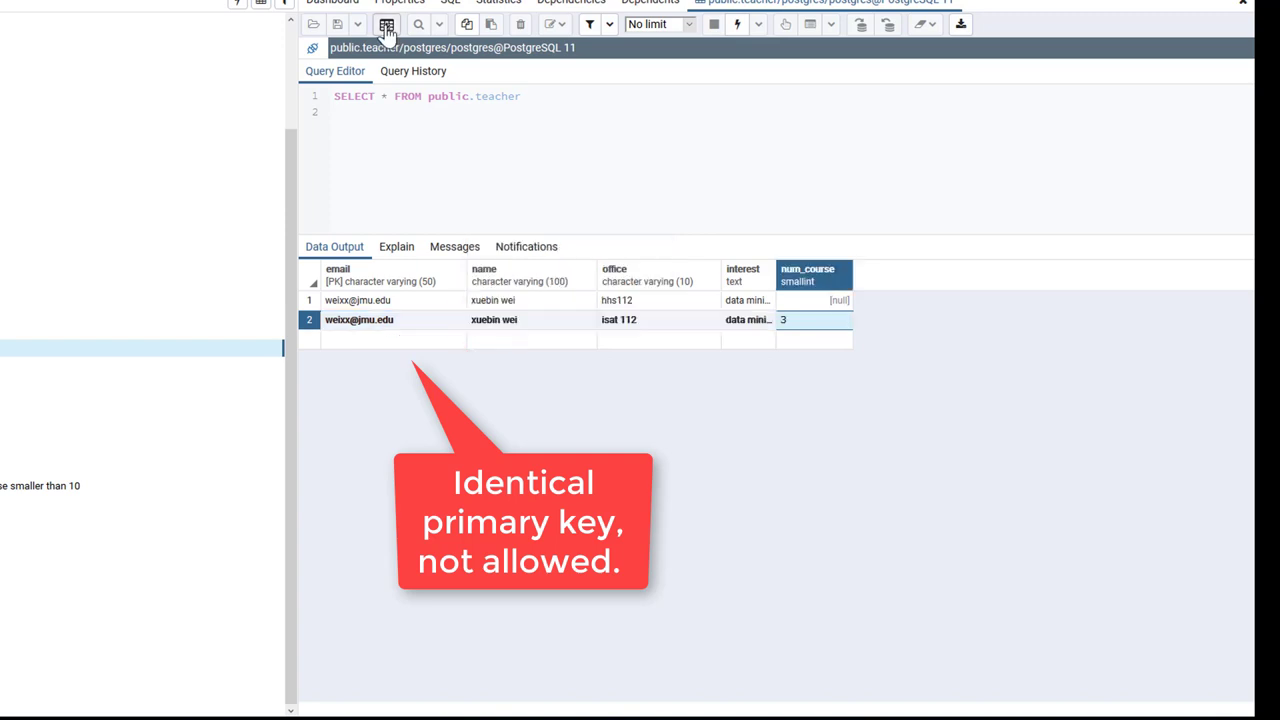
pyautogui.click(386, 24)
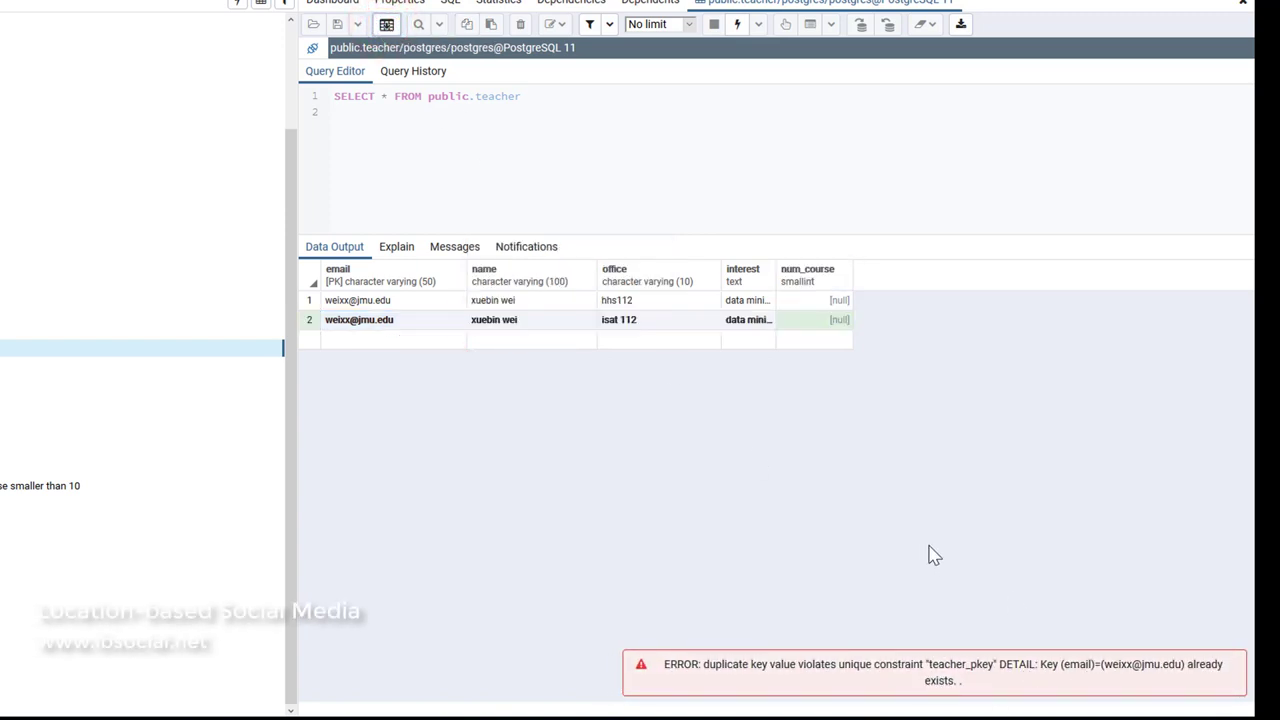
# Replace the second row's e-mail with a unique address and save the row.
pyautogui.doubleClick(406, 329)
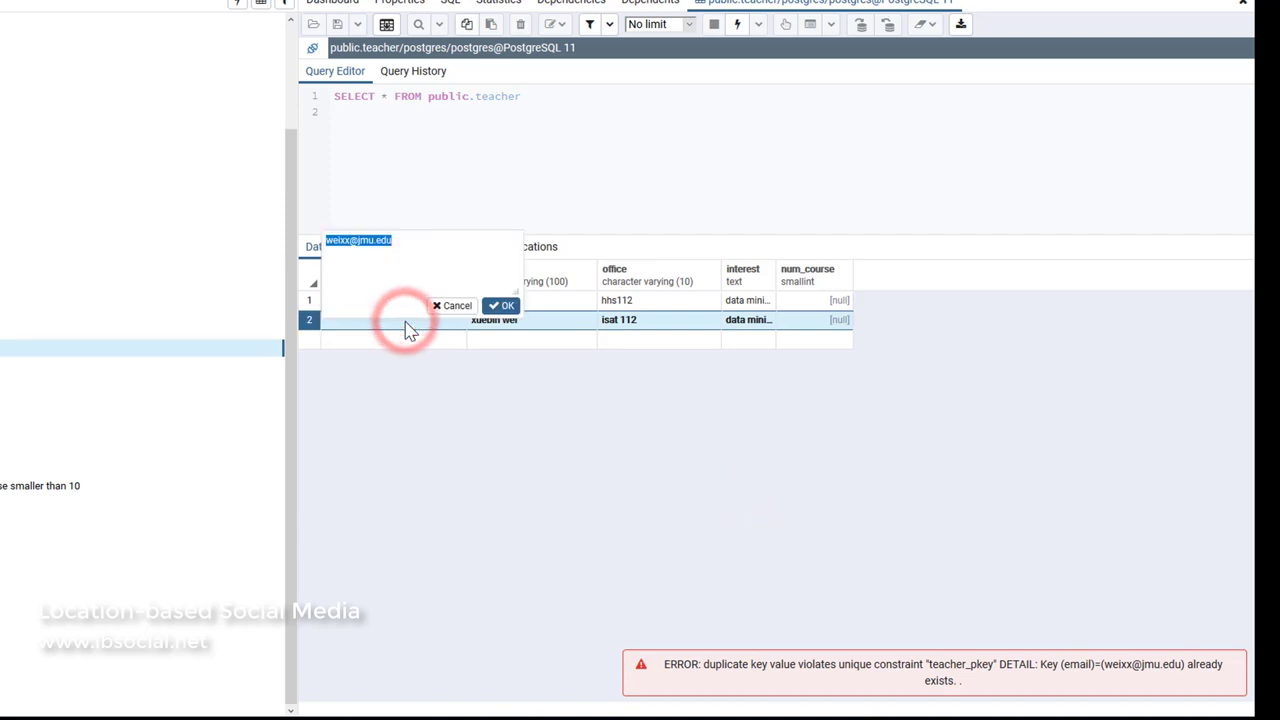
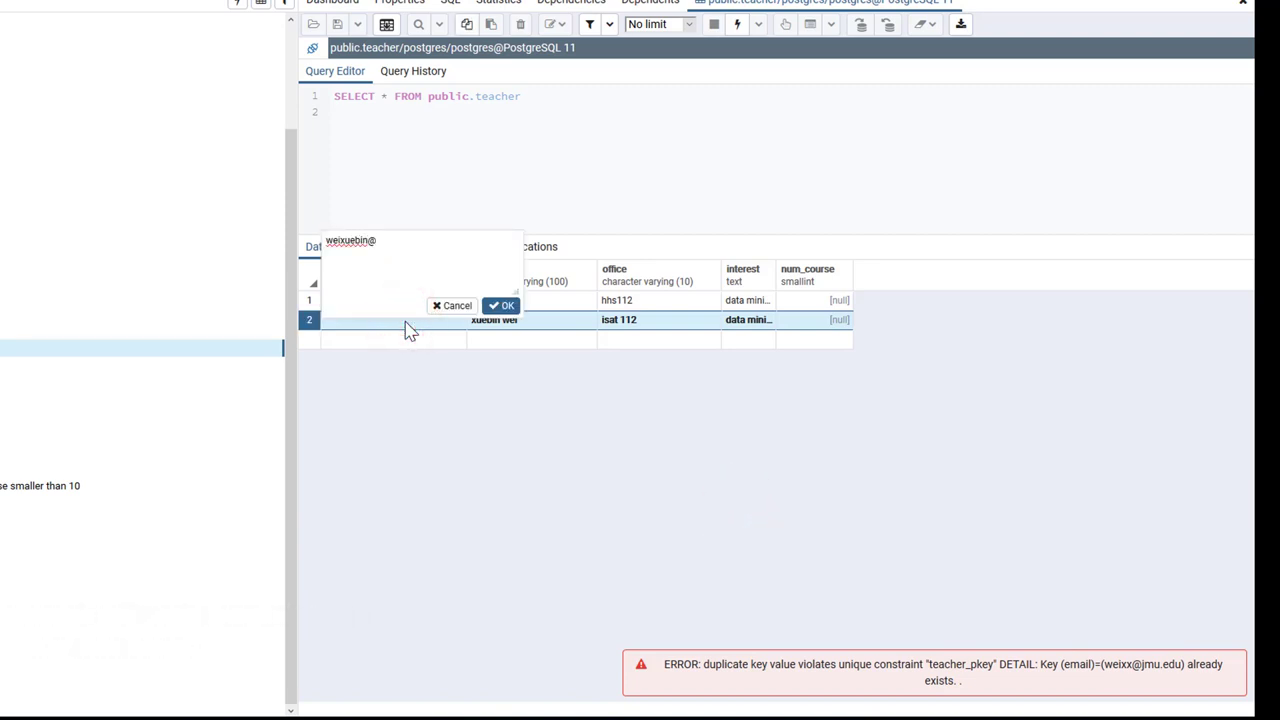
pyautogui.click(505, 308)
pyautogui.click(478, 423)
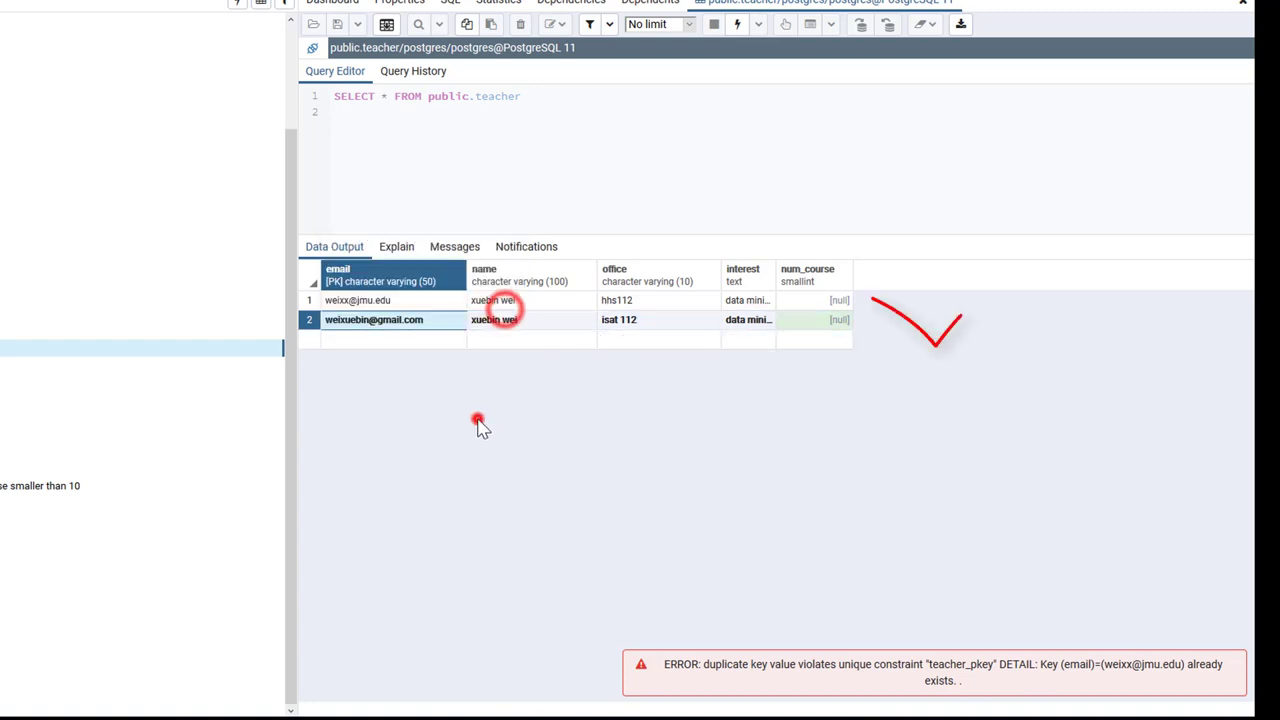
pyautogui.click(387, 25)
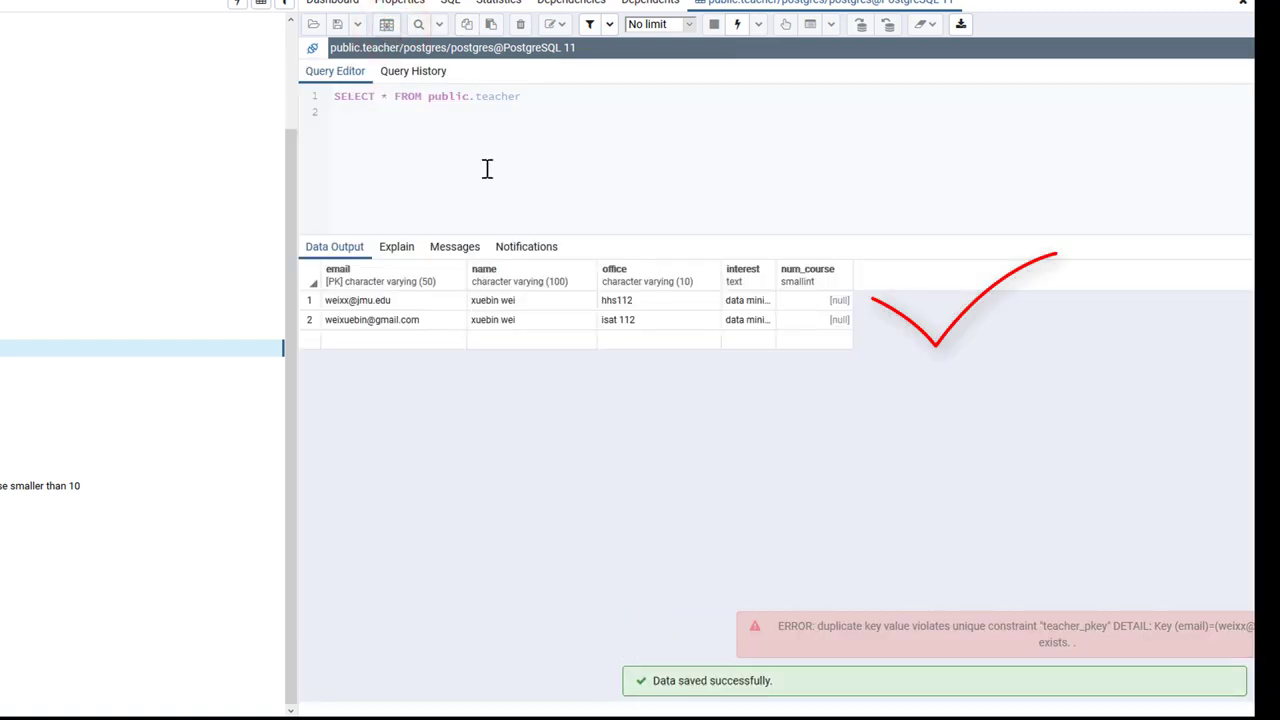
pyautogui.click(818, 448)
# Set the first teacher's num_course to 11 and save, triggering the num_course<10 check-constraint error.
pyautogui.doubleClick(838, 308)
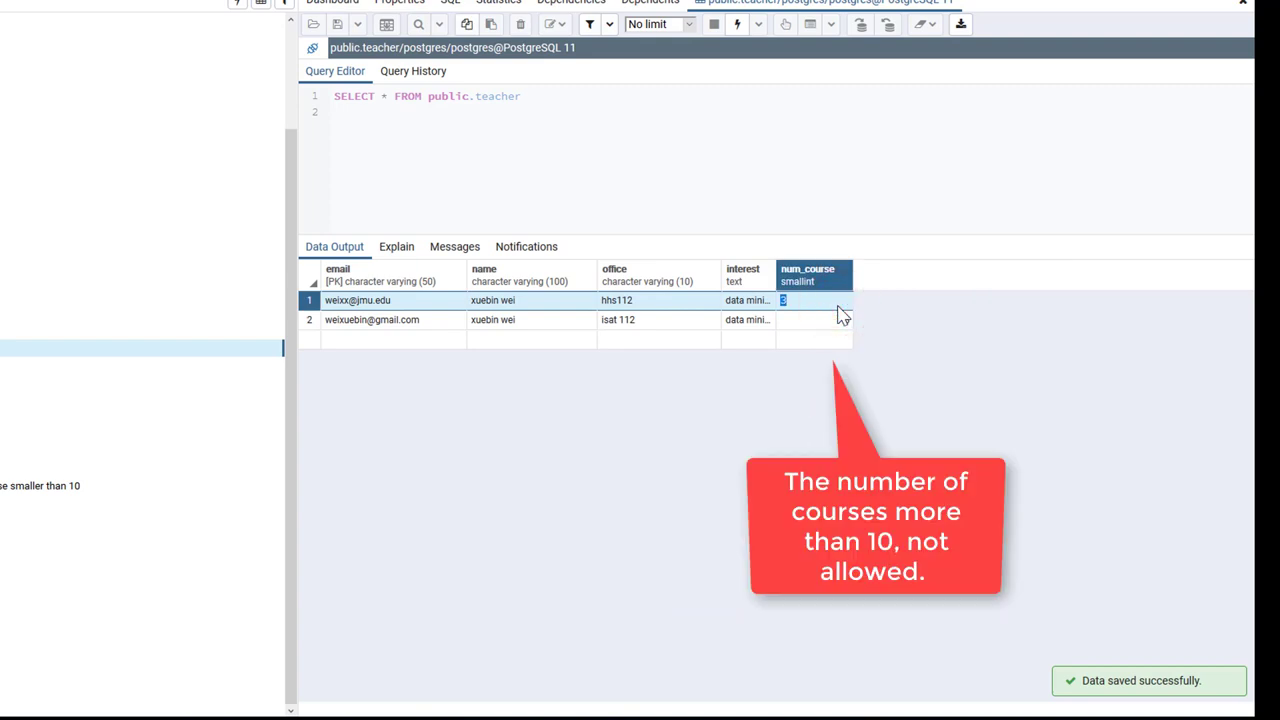
pyautogui.press('Return')
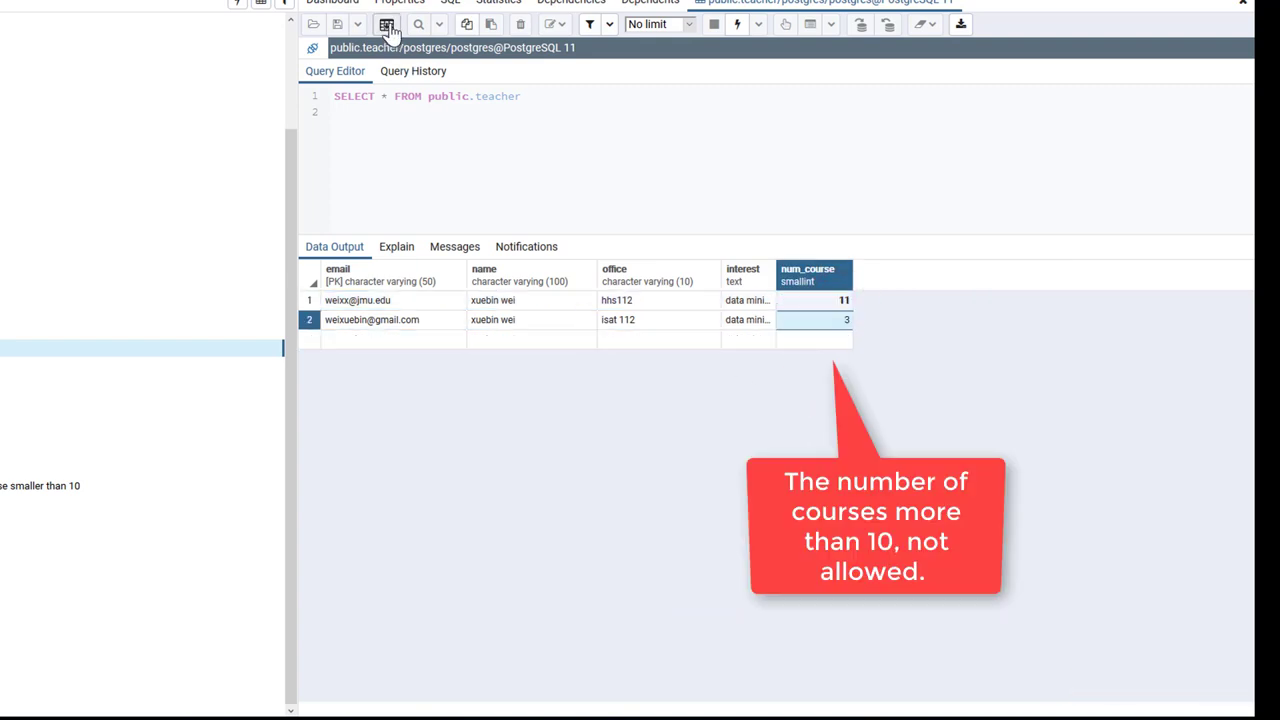
pyautogui.click(387, 26)
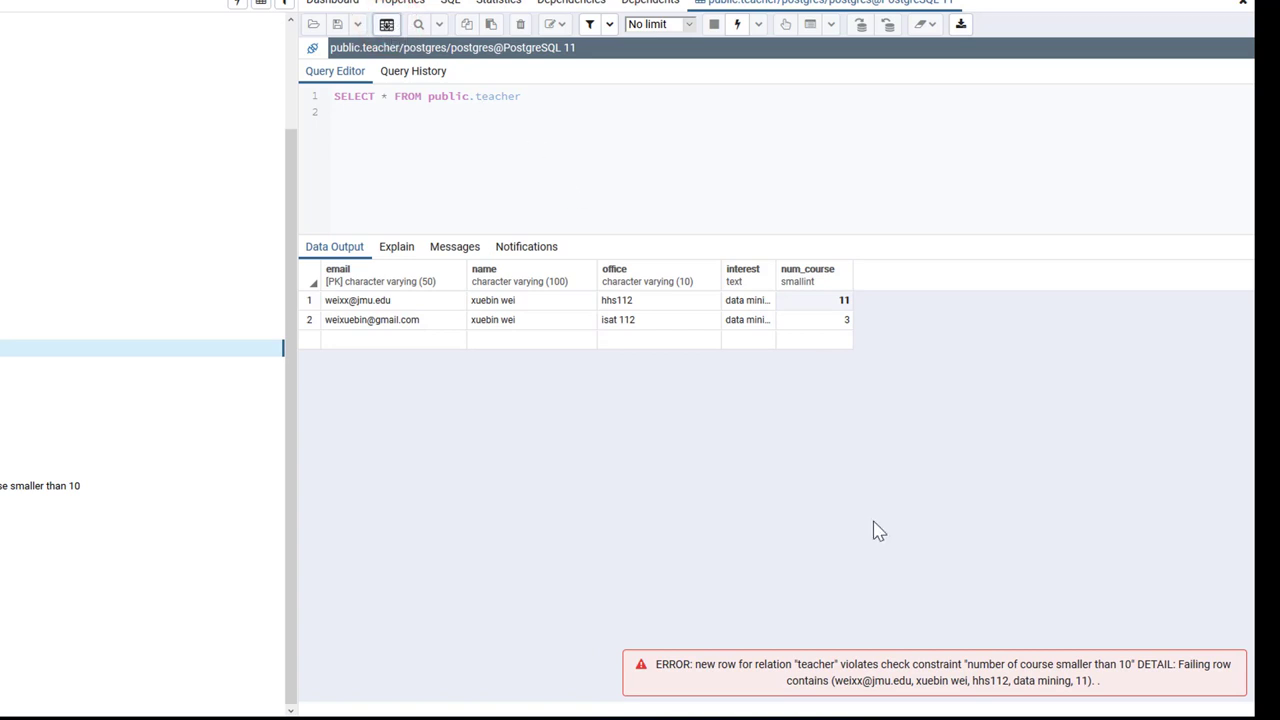
pyautogui.click(646, 320)
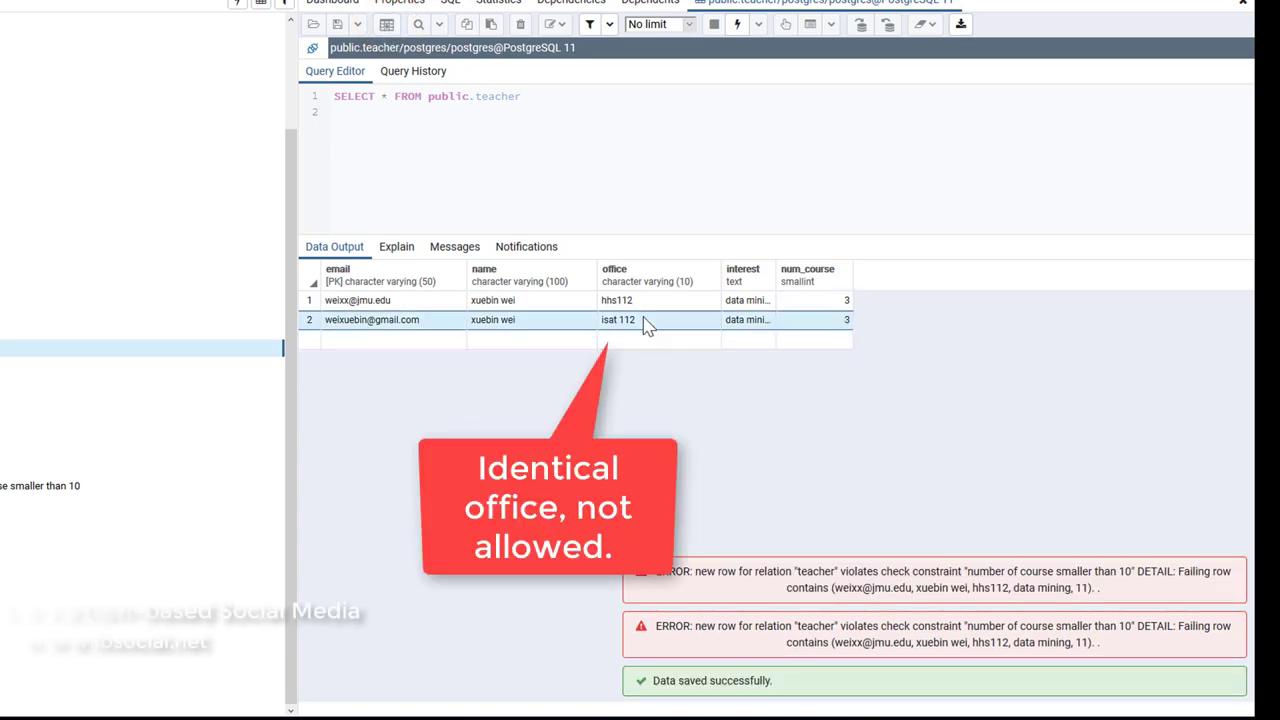
# Change row 2's office to the duplicate hhs112 and save, triggering the unique-office error.
pyautogui.doubleClick(646, 322)
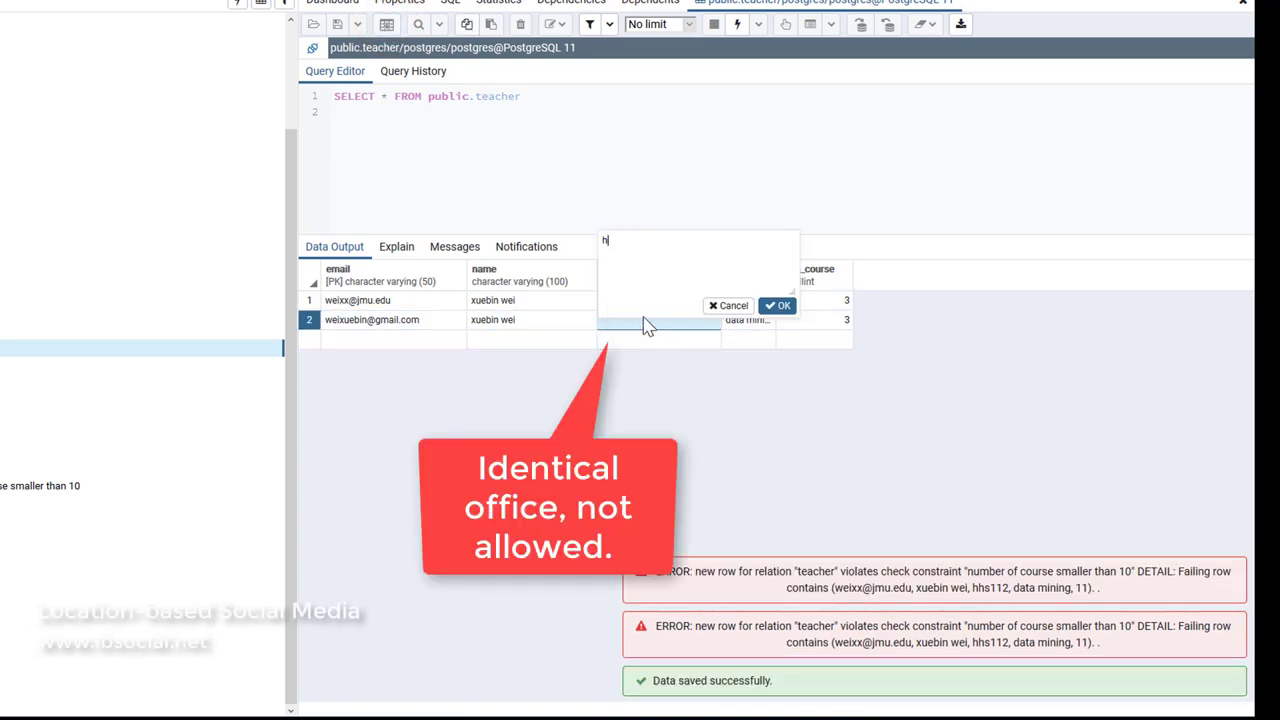
pyautogui.write('hhs112')
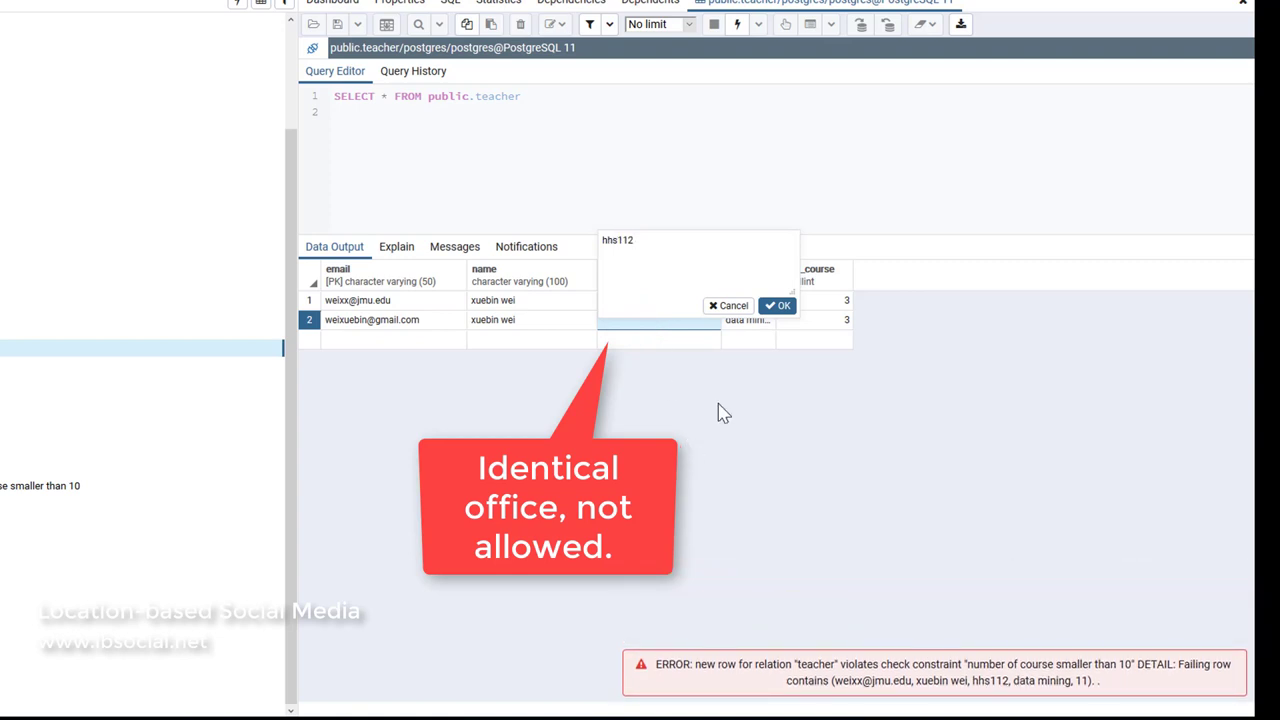
pyautogui.click(782, 306)
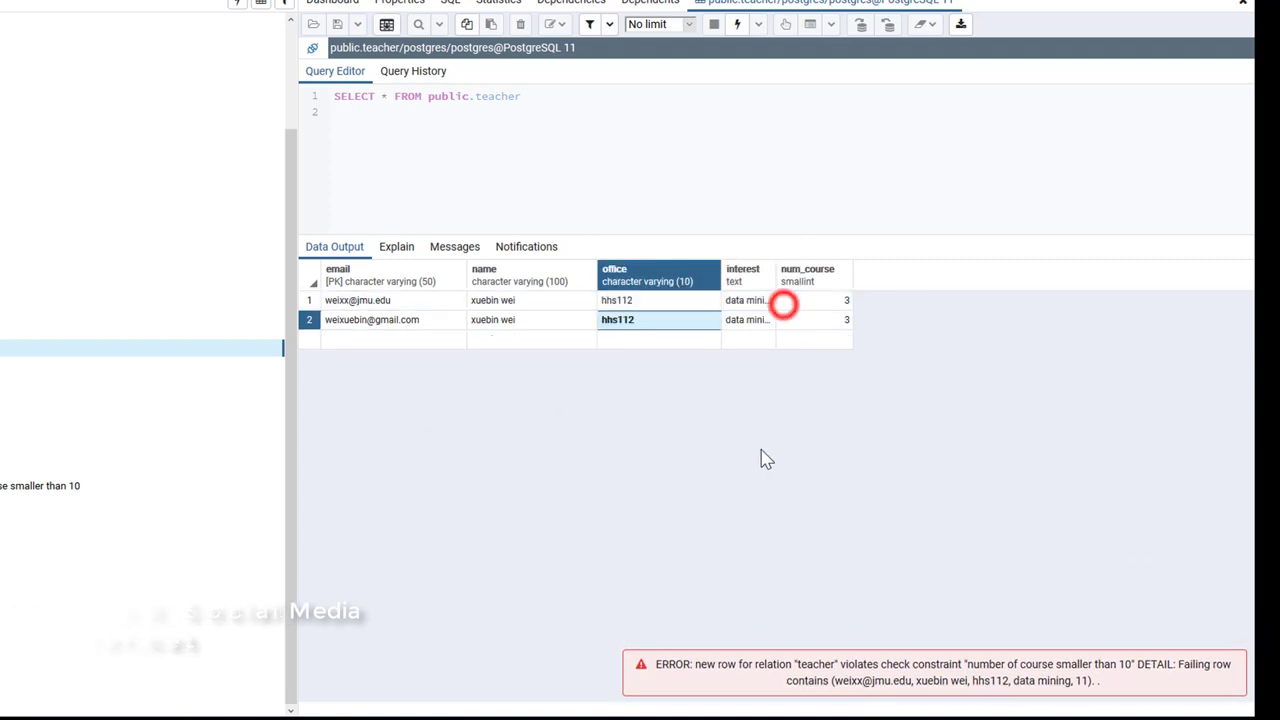
pyautogui.click(386, 30)
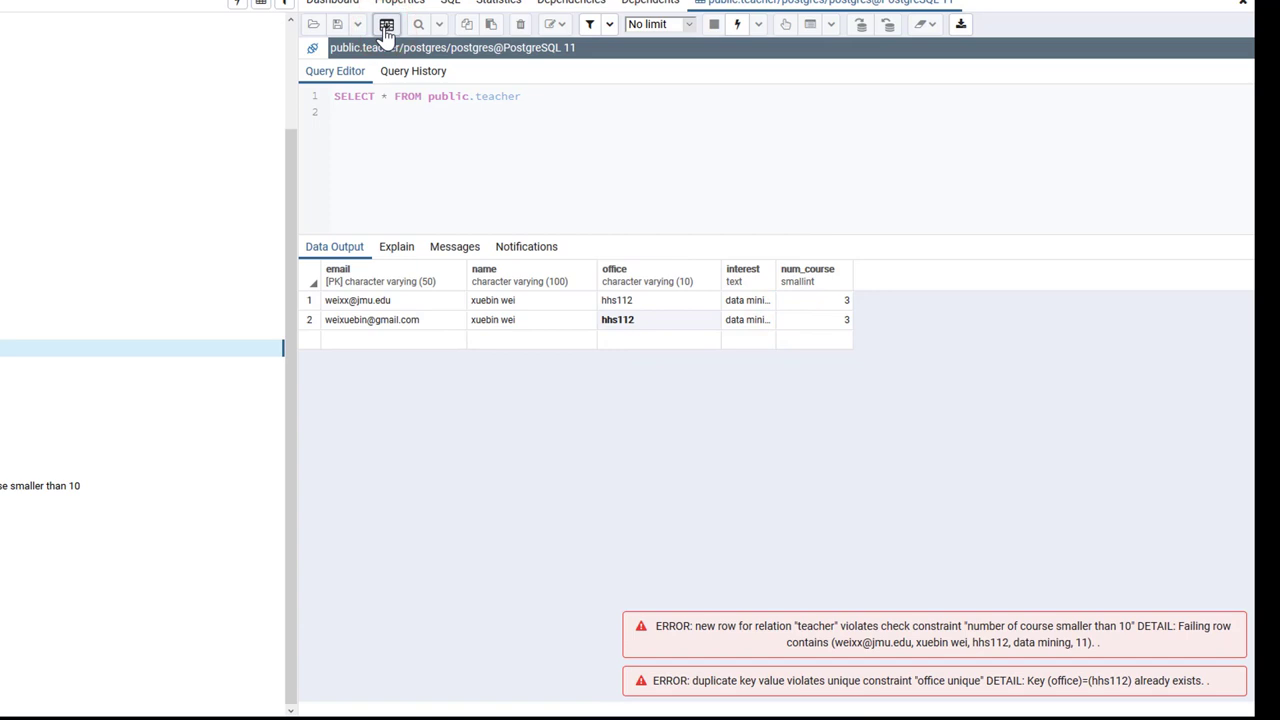
# Clear row 2's office, save to trigger the not-null error, then re-run the query with F5.
pyautogui.click(628, 322)
pyautogui.doubleClick(628, 322)
pyautogui.press('BackSpace')
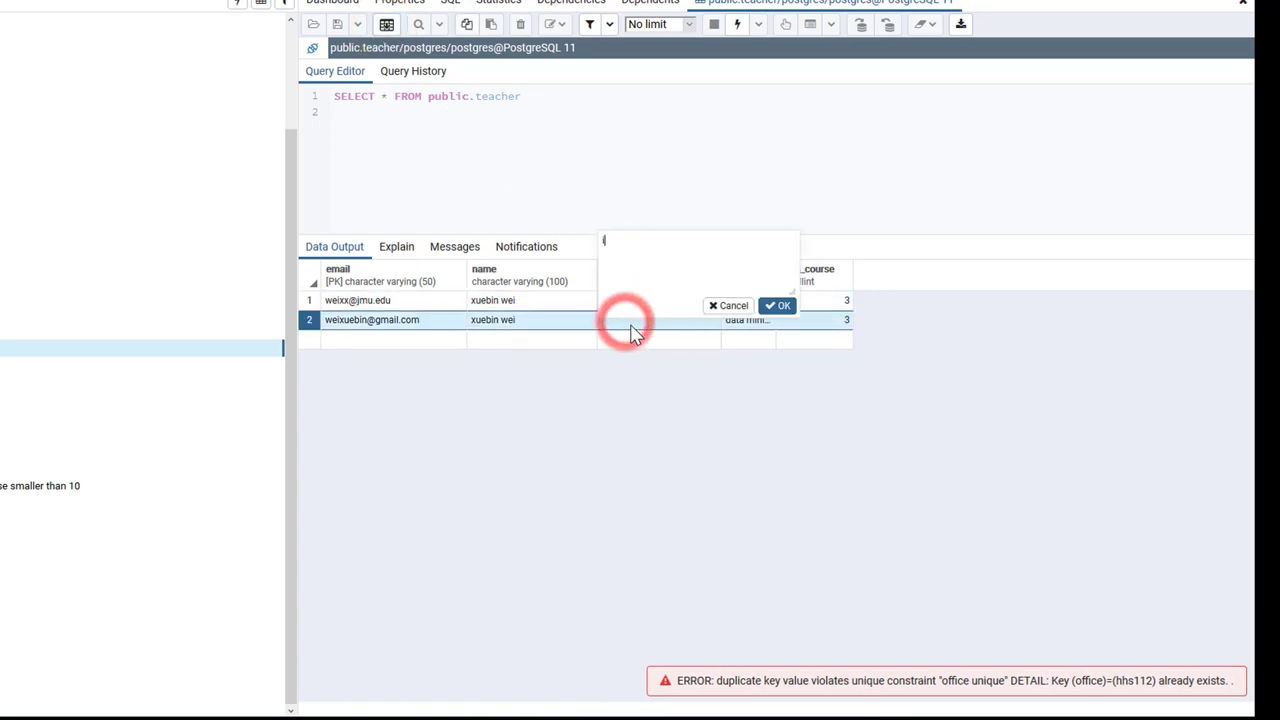
pyautogui.click(779, 307)
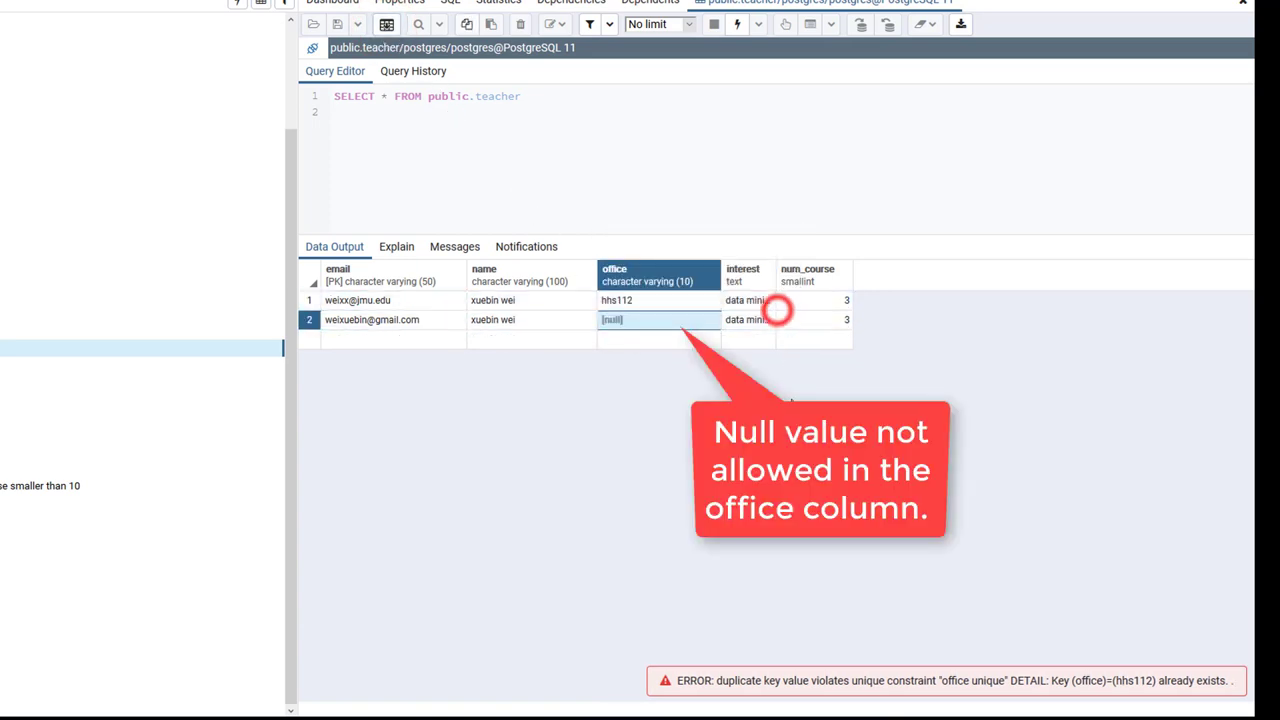
pyautogui.click(386, 27)
pyautogui.click(645, 482)
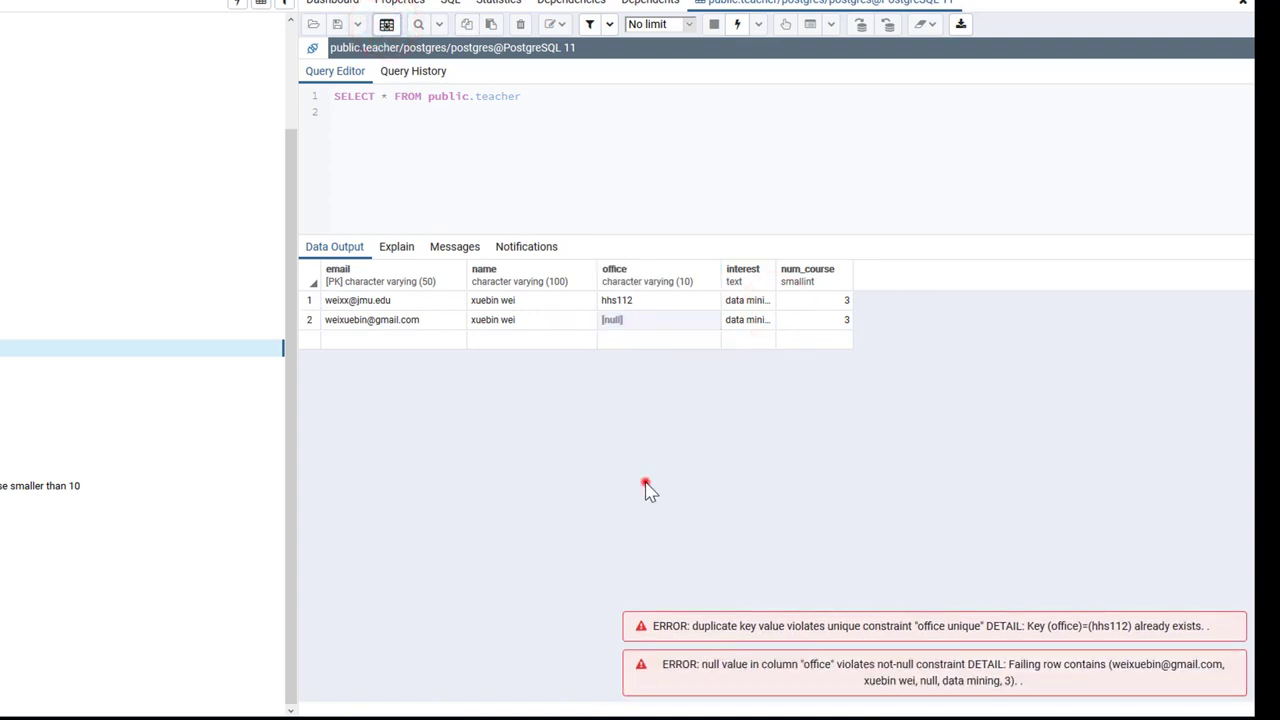
pyautogui.click(645, 325)
pyautogui.press('F5')
# Delete the remaining first teacher row, save, and re-run the query to confirm 0 rows.
pyautogui.click(313, 305)
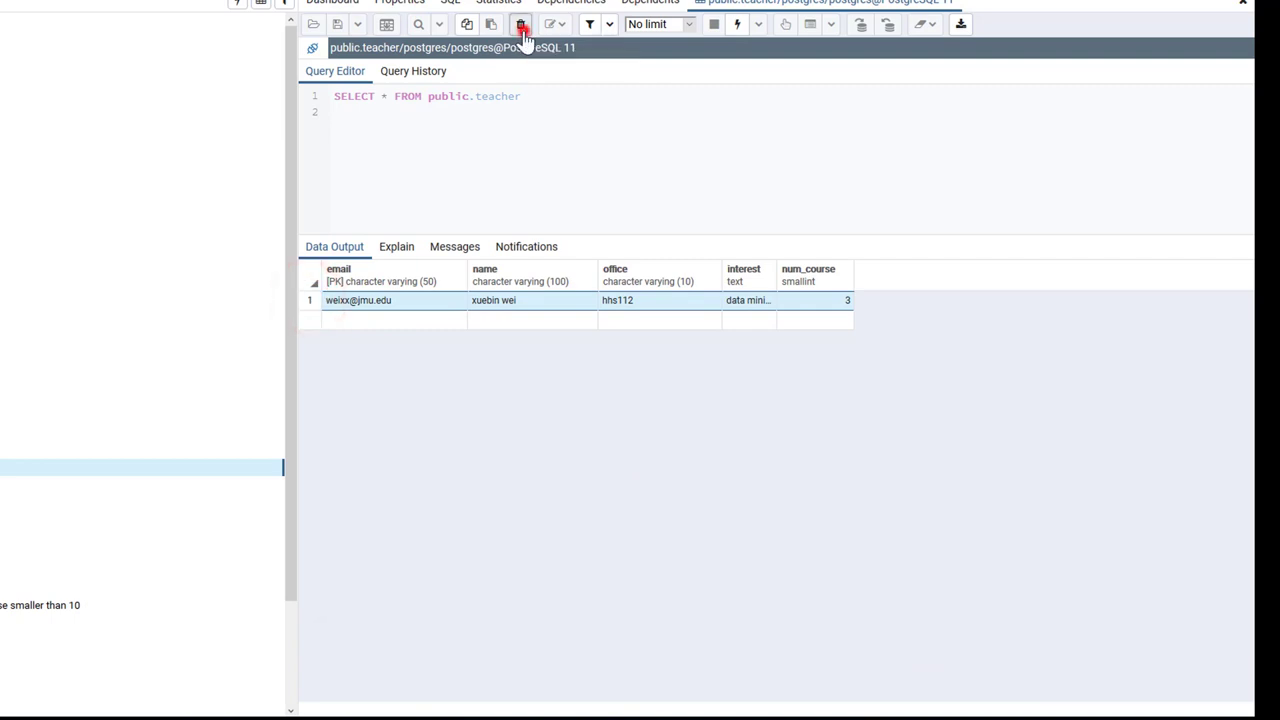
pyautogui.click(387, 24)
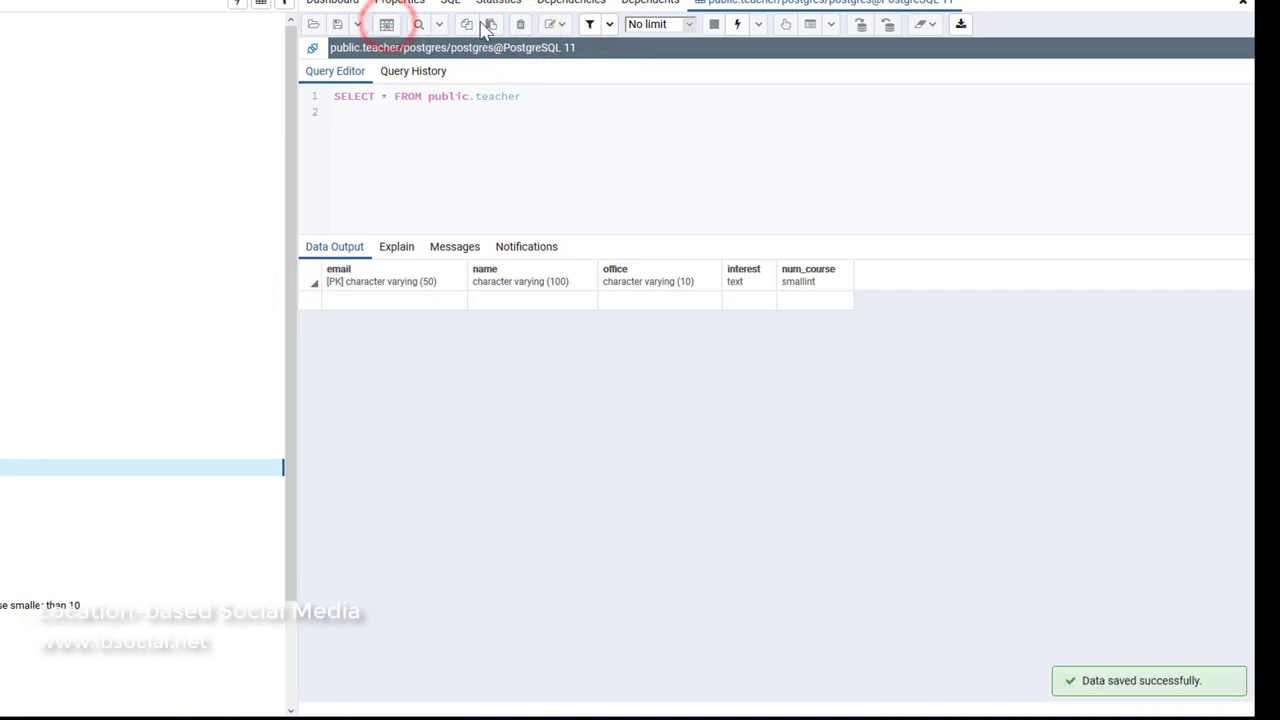
pyautogui.click(736, 26)
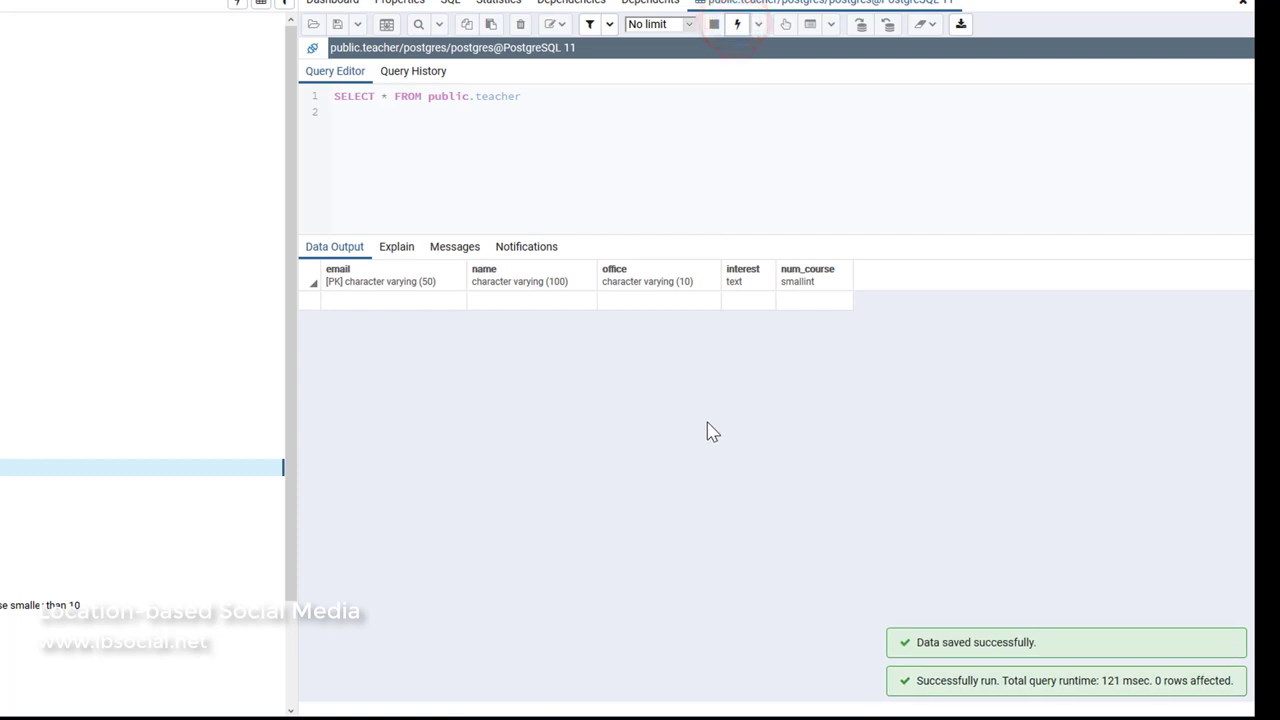